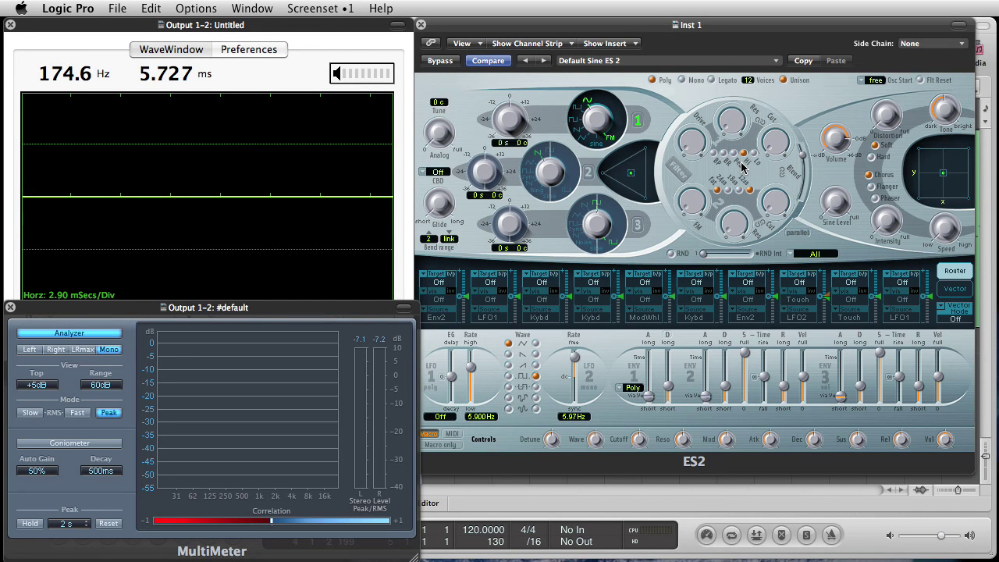
Step: Bring the ES2 window forward, raise the filter resonance and set cutoff to 0.666
left_click(578, 29)
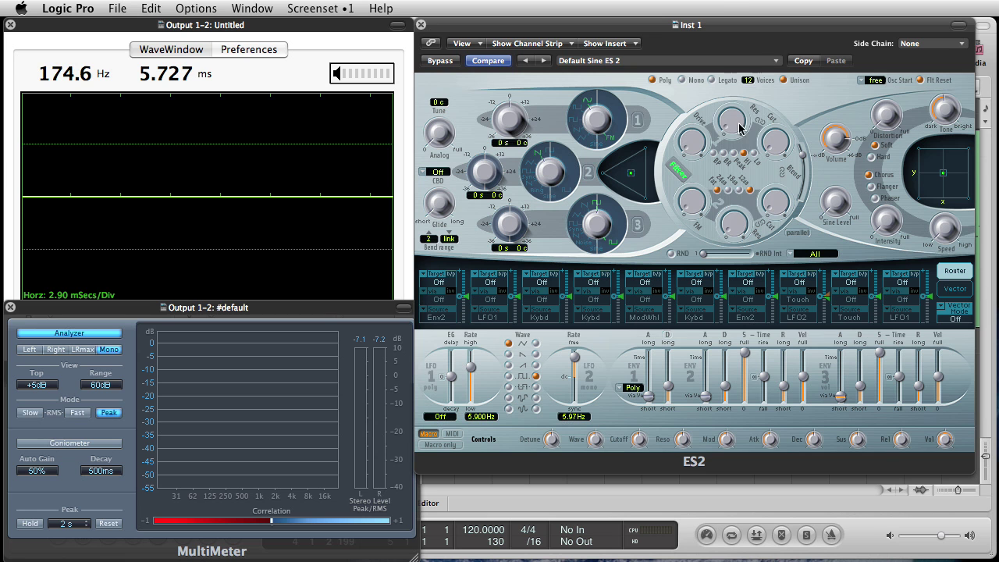
left_click_drag(740, 129, 762, 104)
left_click_drag(778, 147, 771, 72)
Step: Open and reposition Musical Typing, then play E2, F2 and A2 on the ES2
key("super+k")
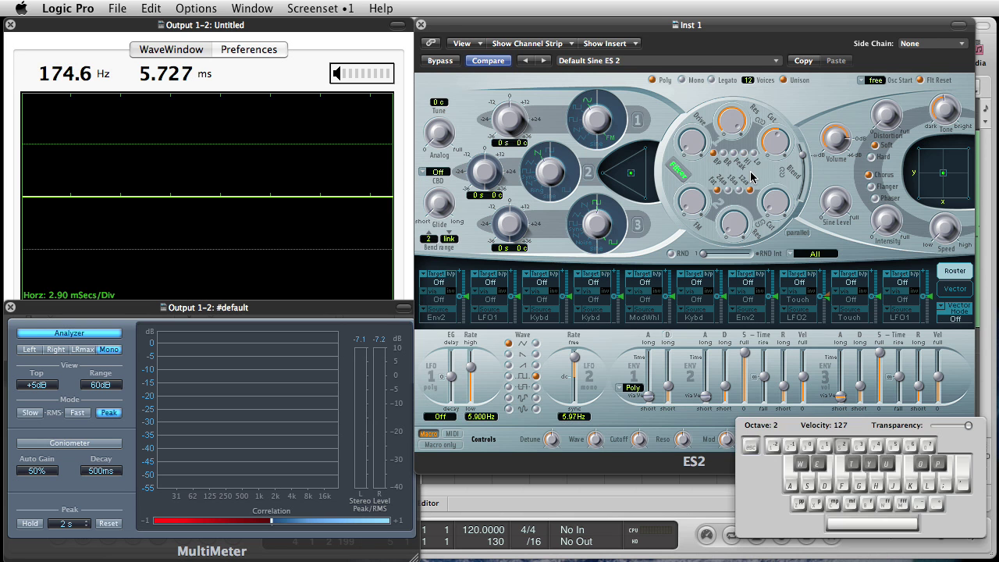
left_click_drag(807, 428, 812, 448)
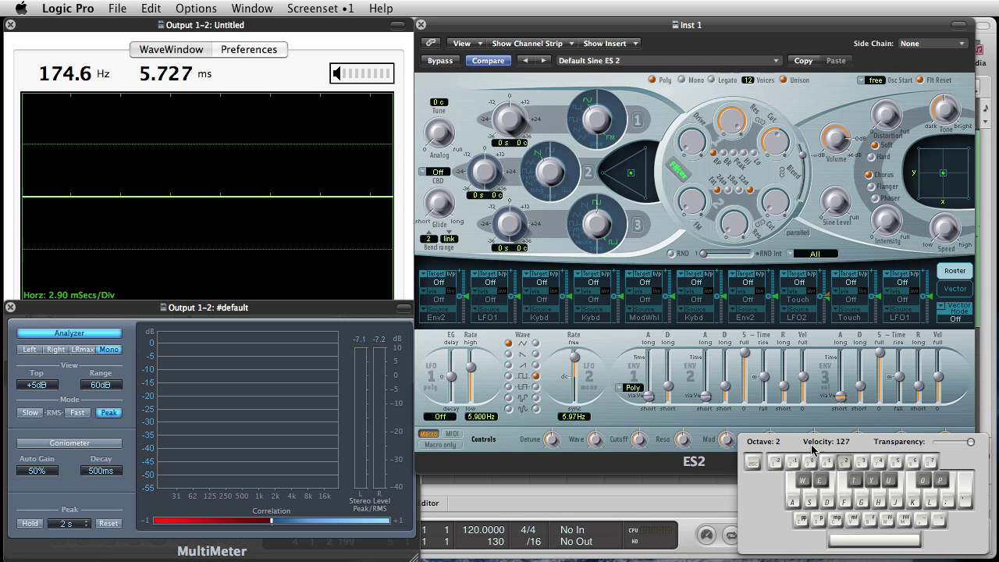
key("d")
key("d")
key("d")
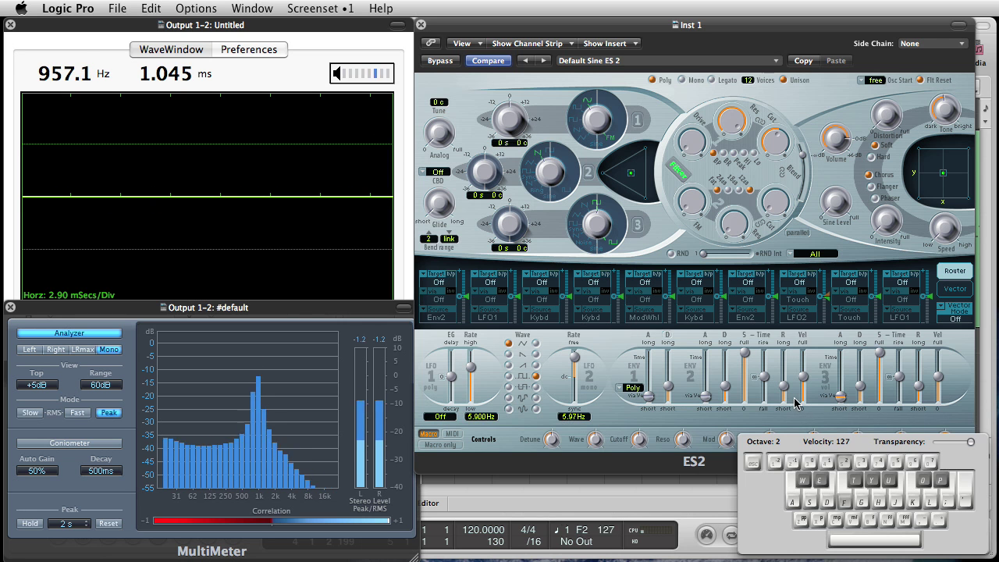
key("f")
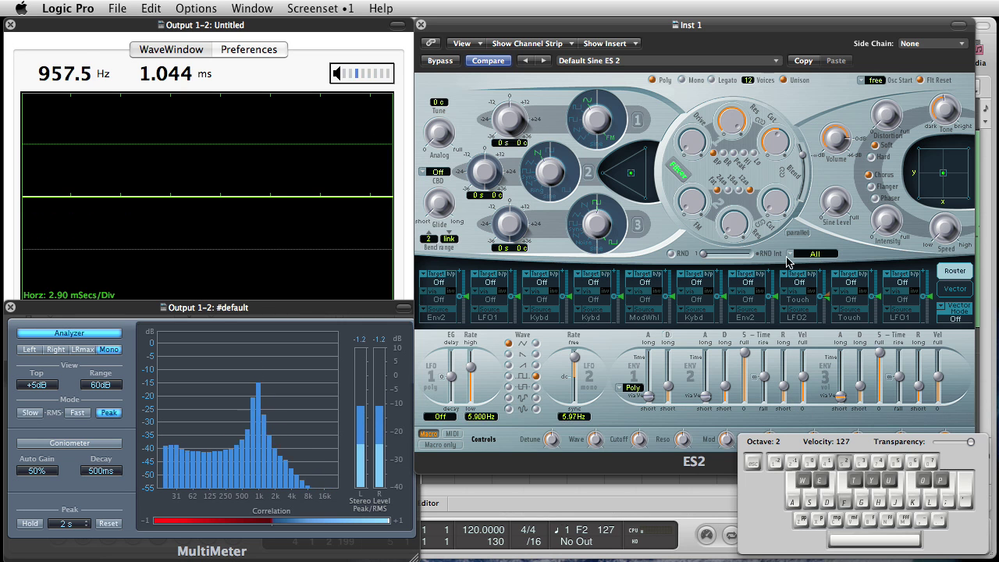
key("f")
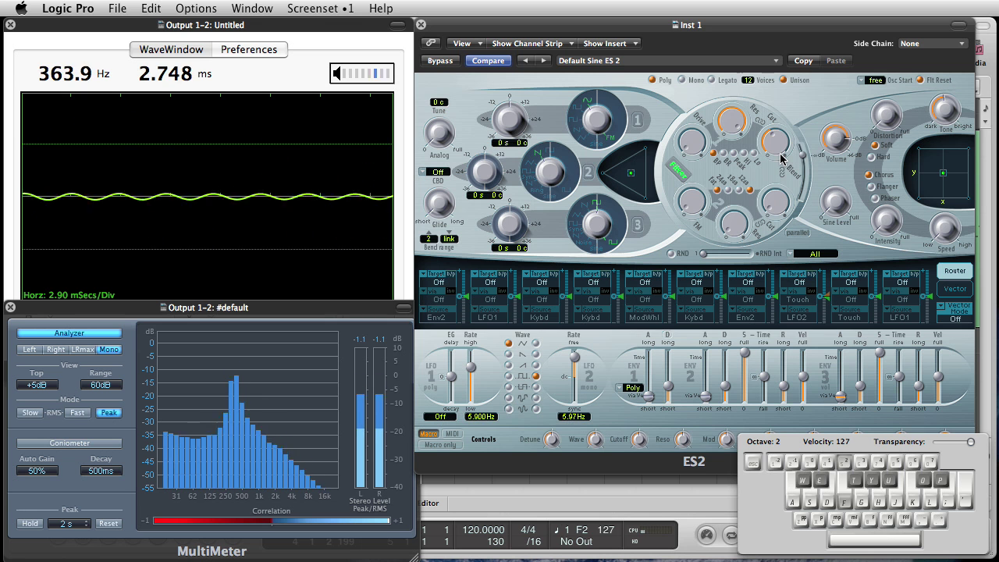
key("h")
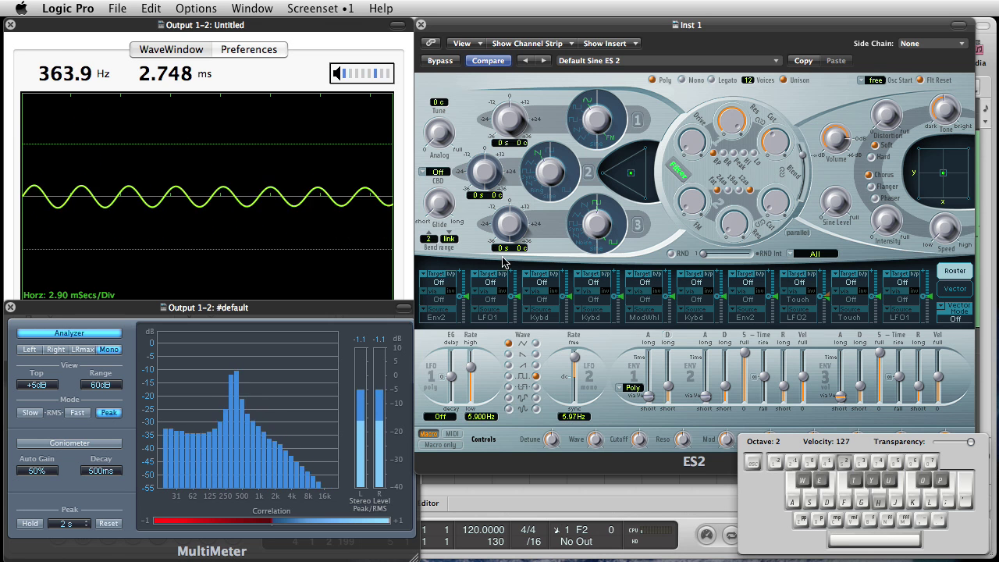
Step: Play G2, C3, B2 and a short run ending on A2, with the scope near 363.8 Hz
key("g")
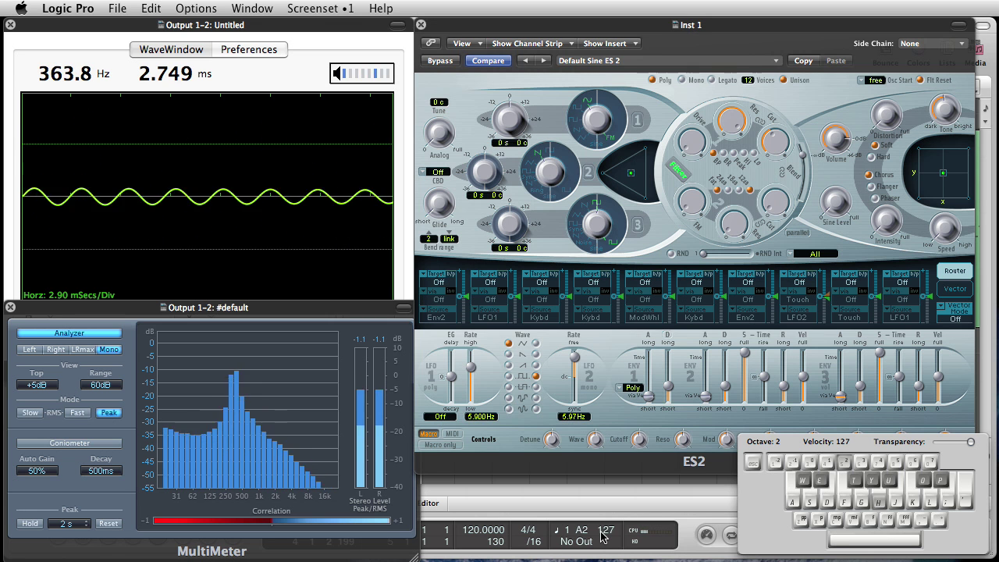
key("k")
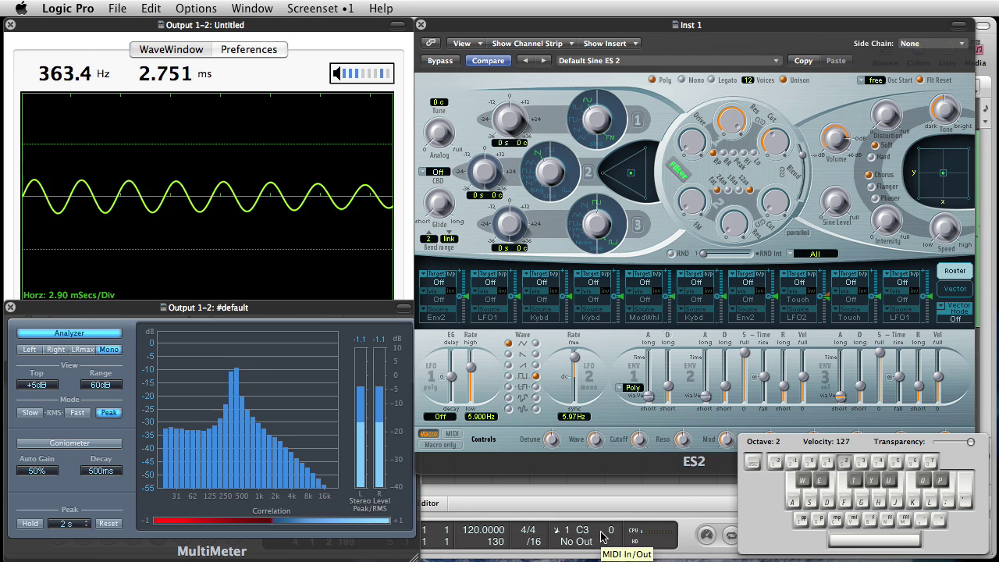
key("j")
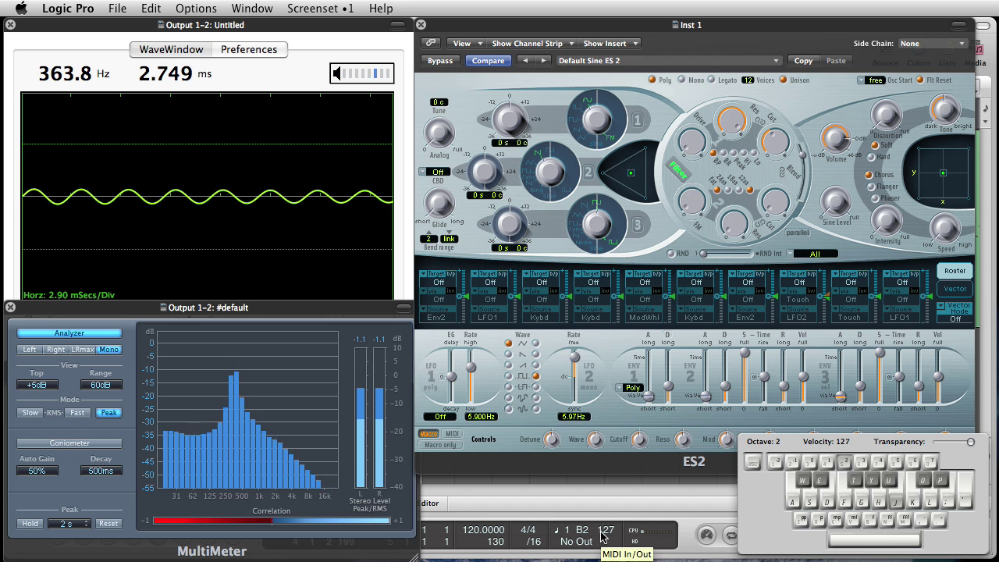
key("a")
key("f")
key("h")
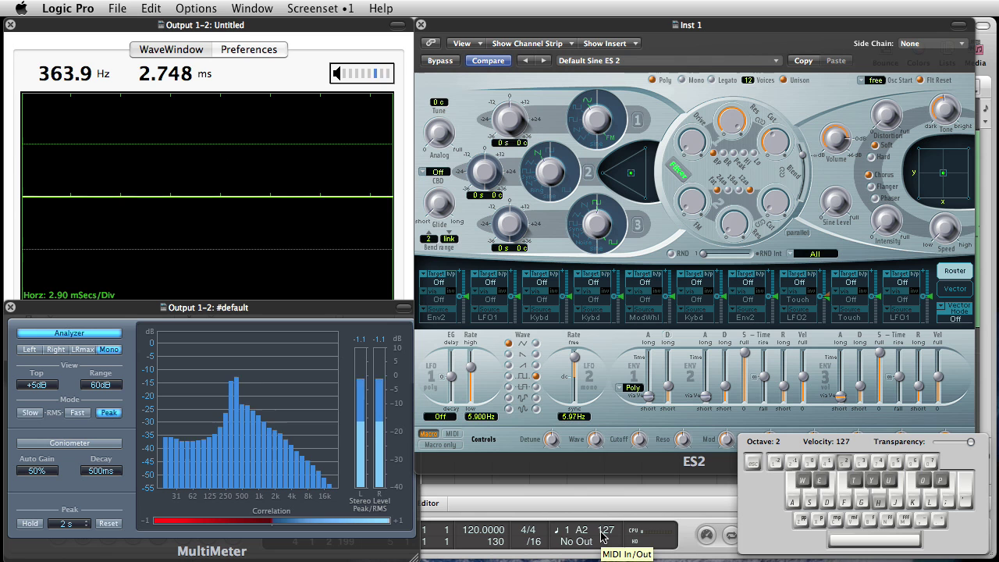
Step: In WaveWindow, sweep the filter to 0.380 and back while playing E2, leaving it bypassed
left_click(68, 95)
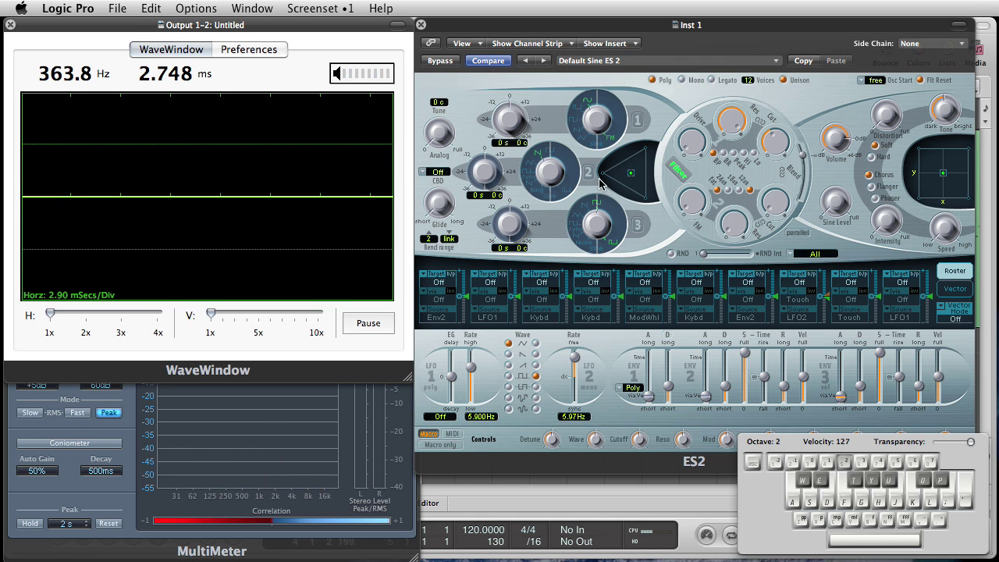
left_click_drag(762, 141, 778, 95)
key("d")
key("d")
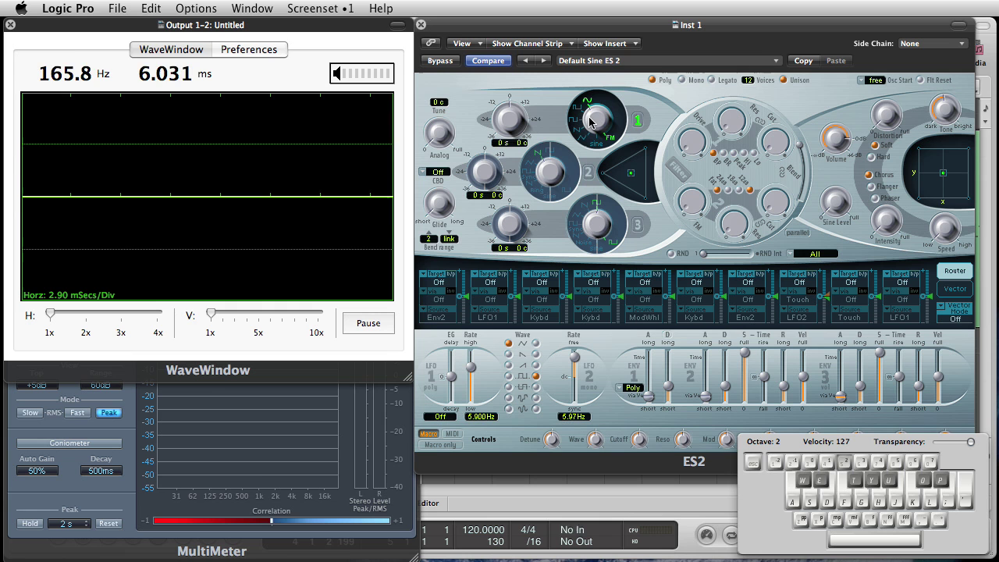
Step: Move the Triangle mix point to oscillator 1 and play A2 for a 220 Hz sine
key("h")
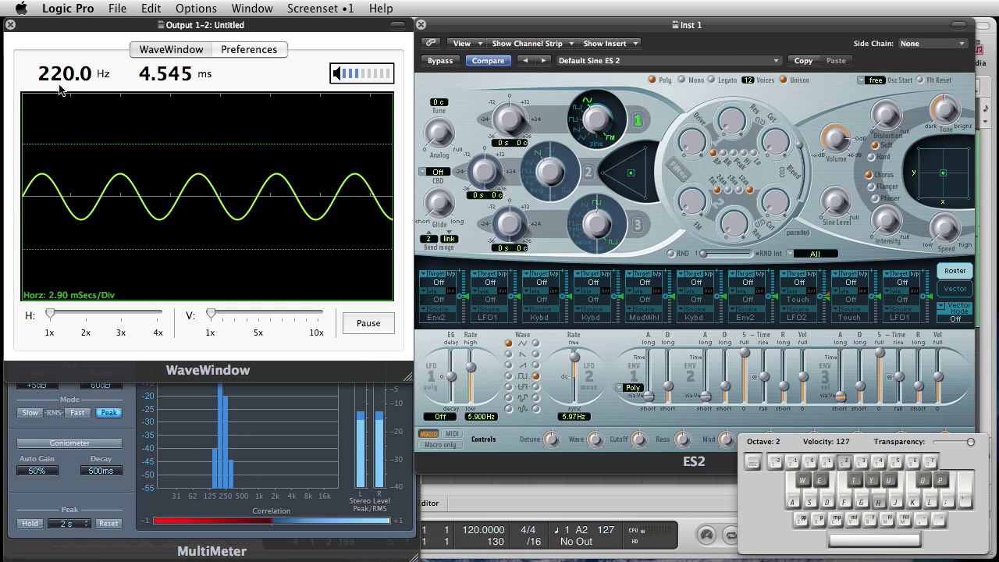
key("h")
left_click(636, 168)
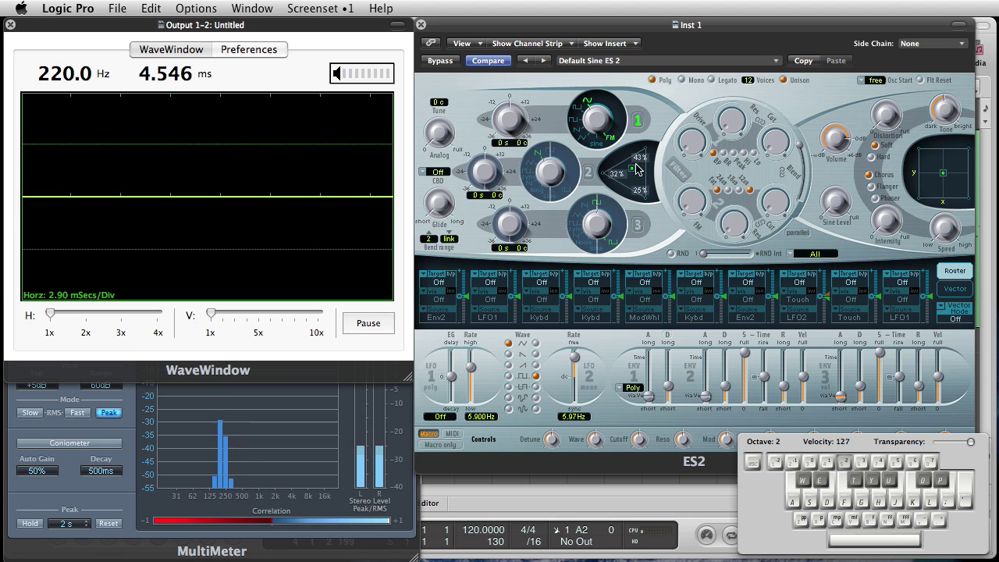
key("h")
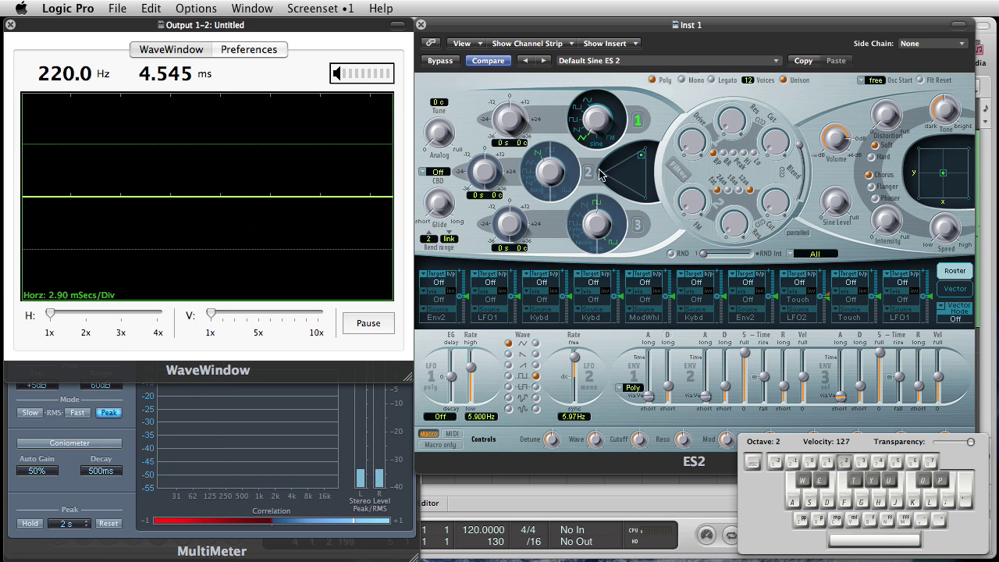
Step: Switch oscillator 1 to triangle, then sawtooth, playing A2, B2 and G2 to view each shape
key("h")
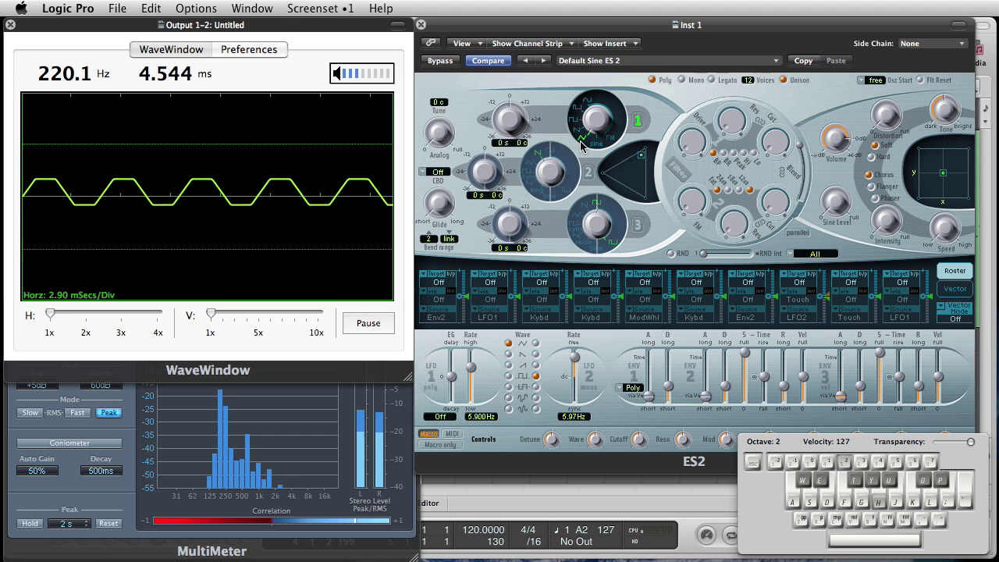
key("j")
key("j")
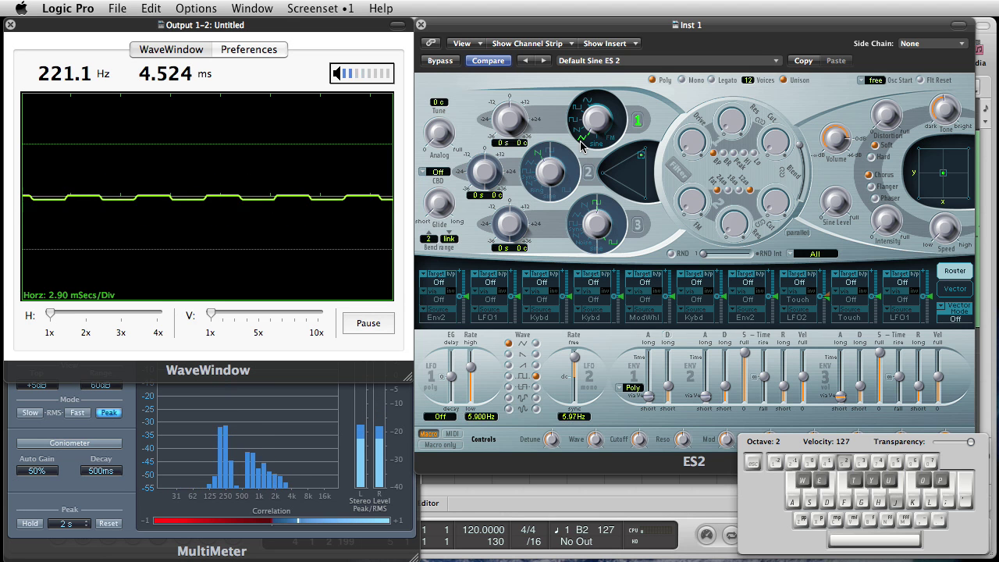
key("h")
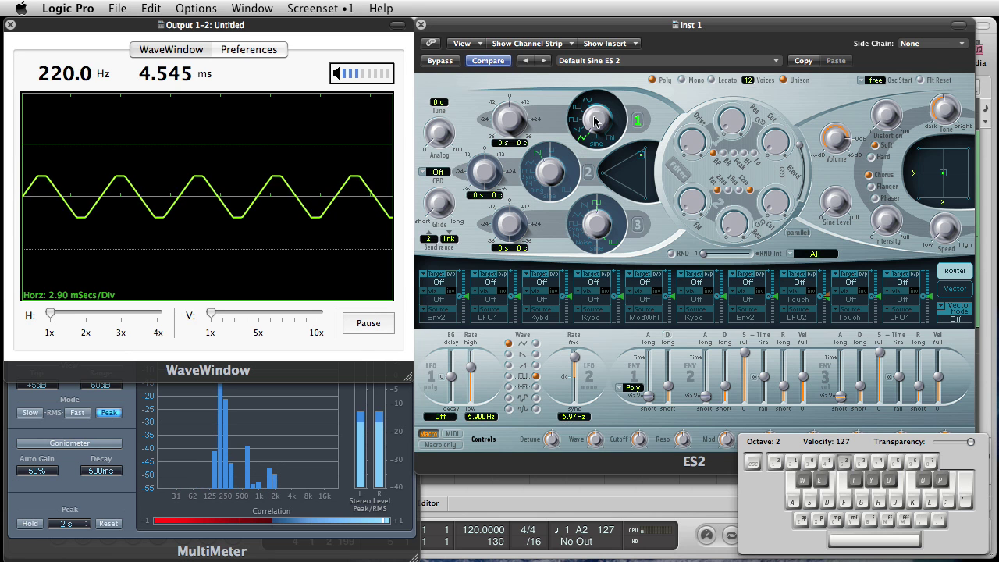
key("h")
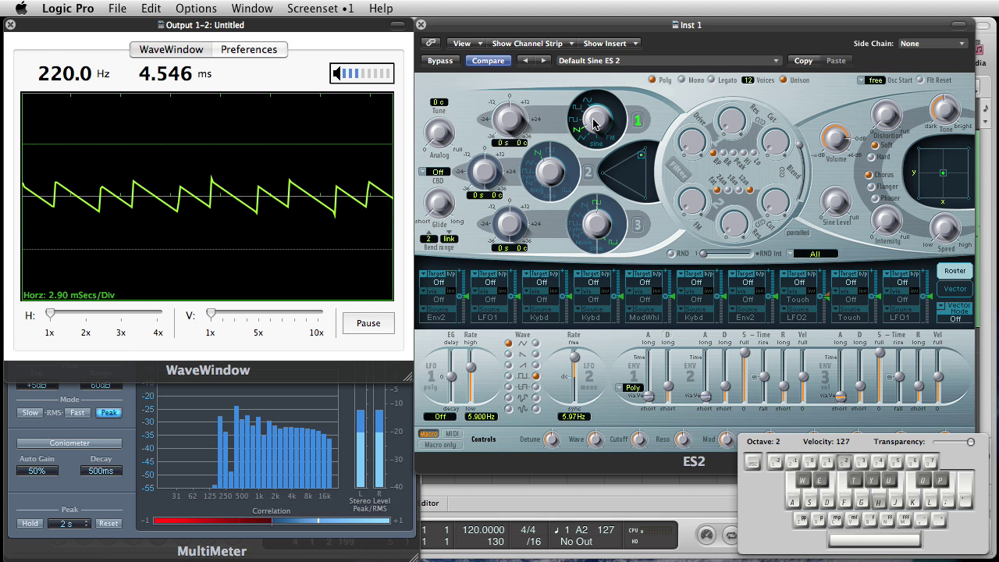
key("j")
key("g")
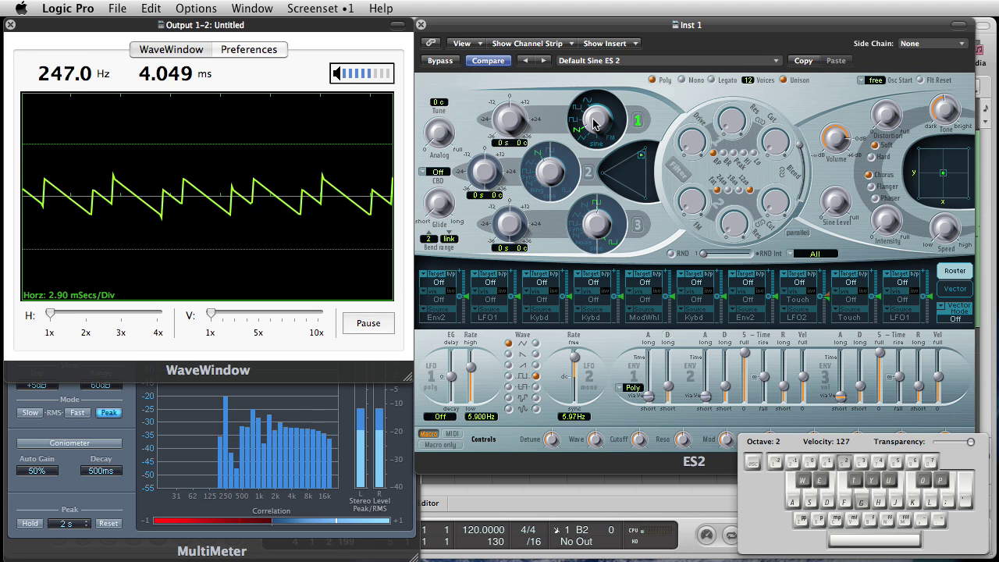
key("h")
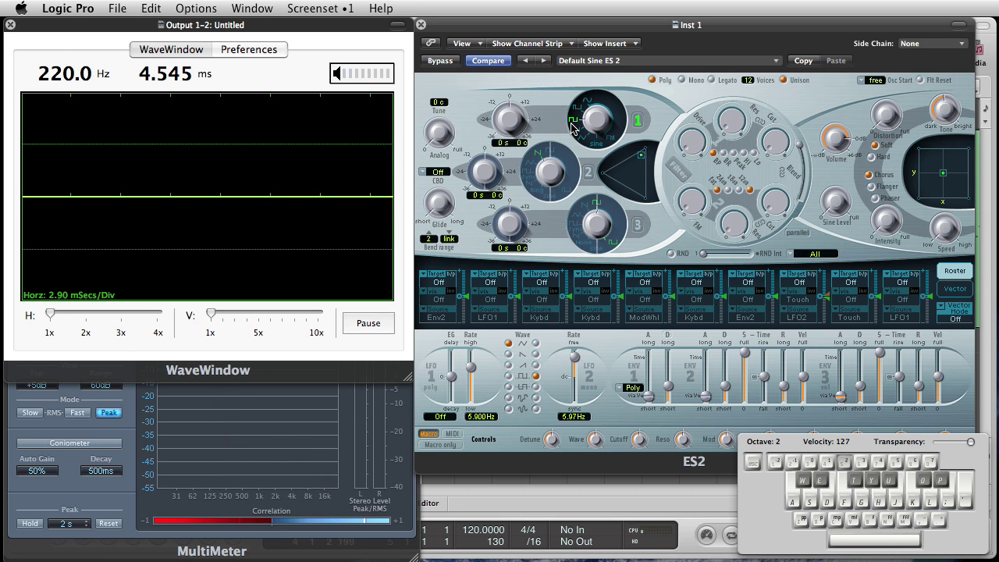
Step: Play F2, G2, E2 and A2 to show the pulse wave, ending on F2 at 174.6 Hz
key("f")
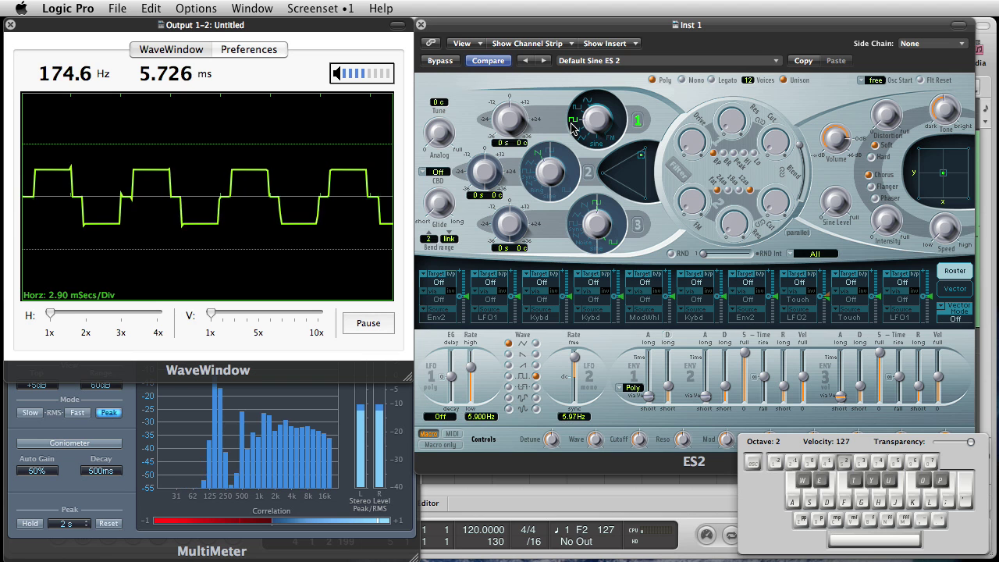
key("g")
key("d")
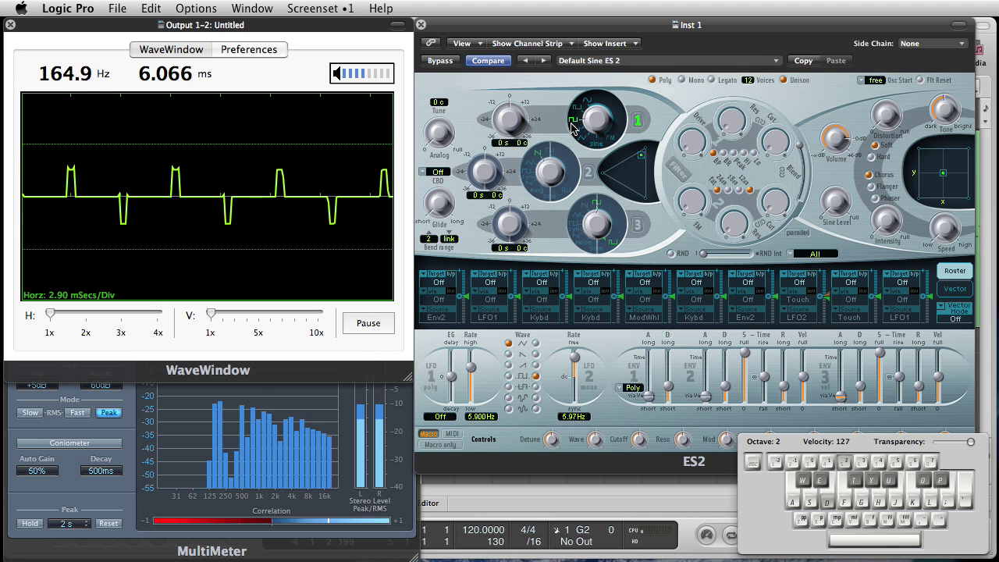
key("h")
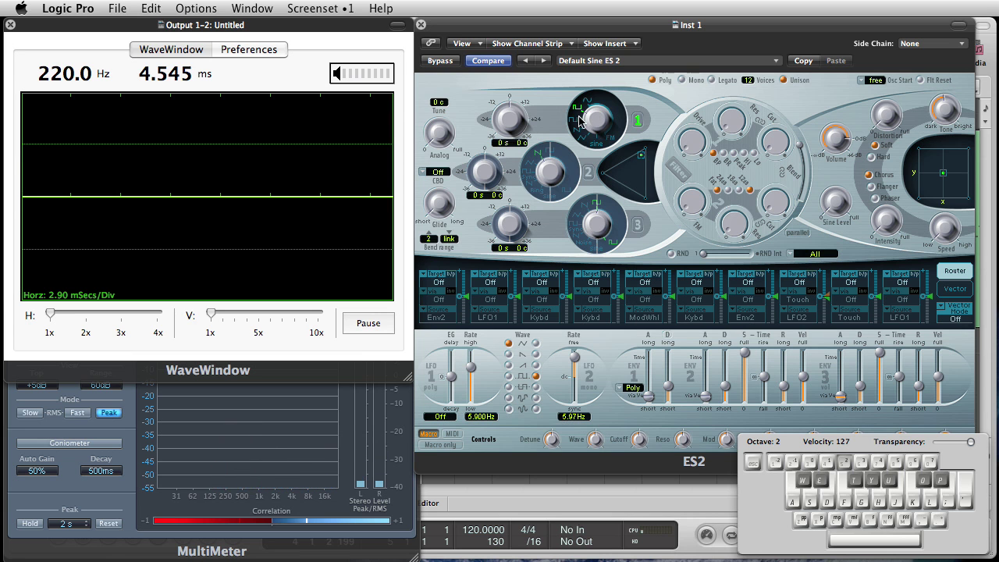
key("d")
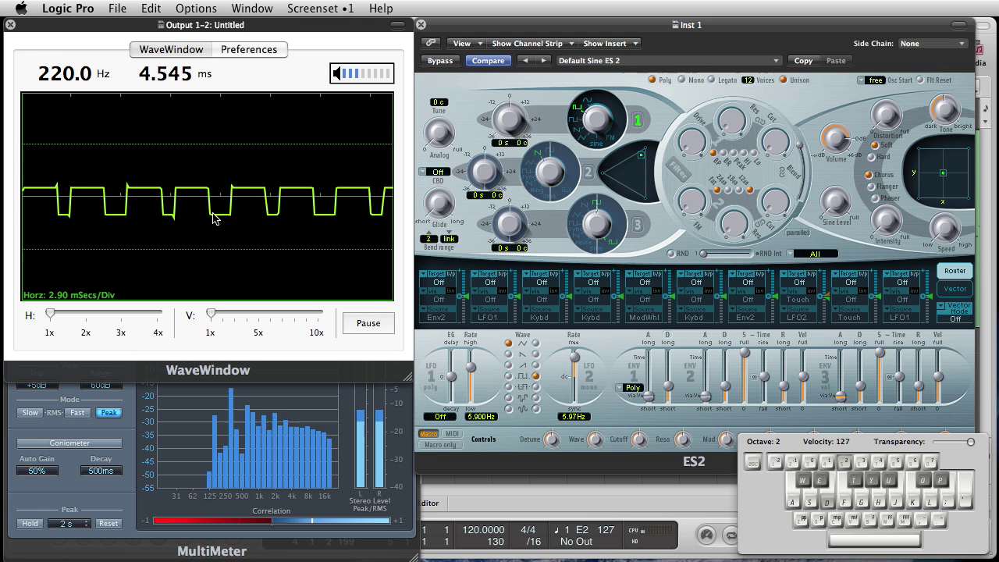
key("f")
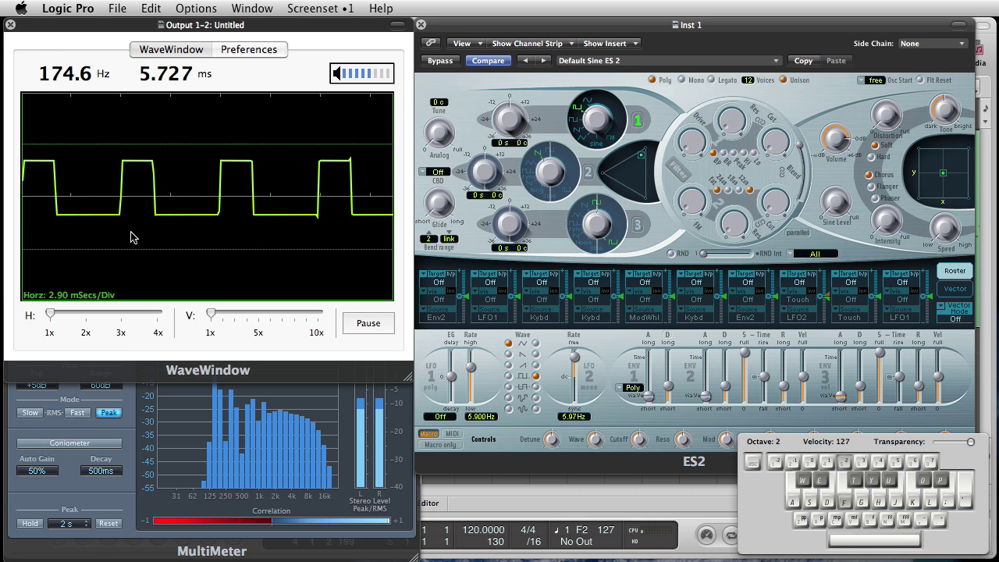
key("f")
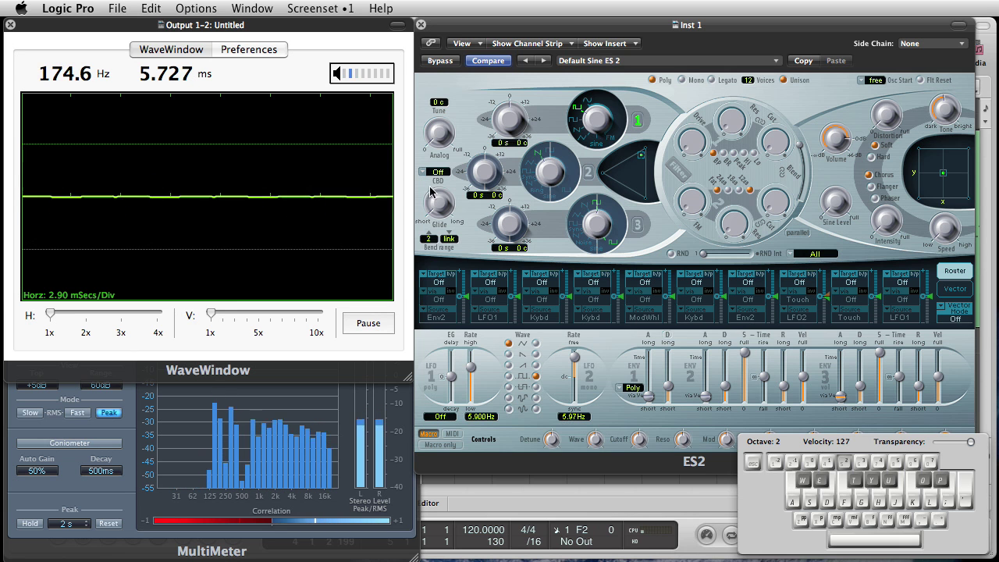
Step: Set oscillator 1 to the 00-sine wave and browse the Digiwave list without changing it
left_click_drag(592, 112, 600, 156)
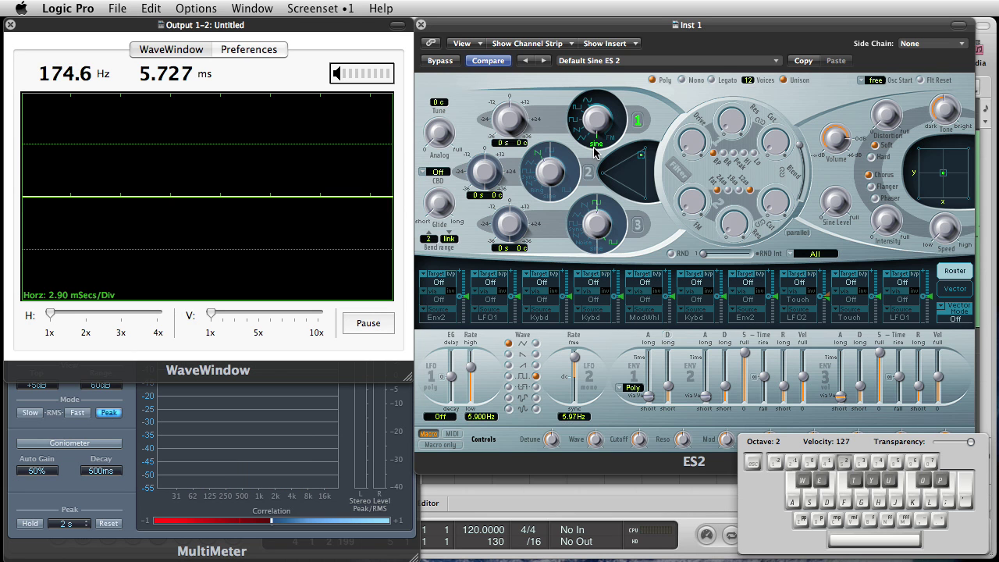
right_click(595, 148)
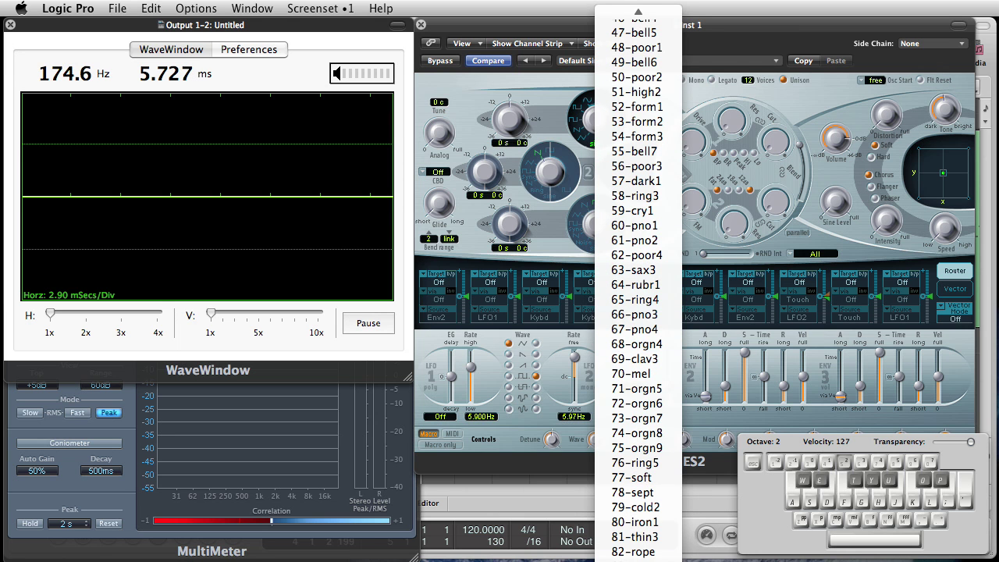
scroll(636, 46, "up", 10)
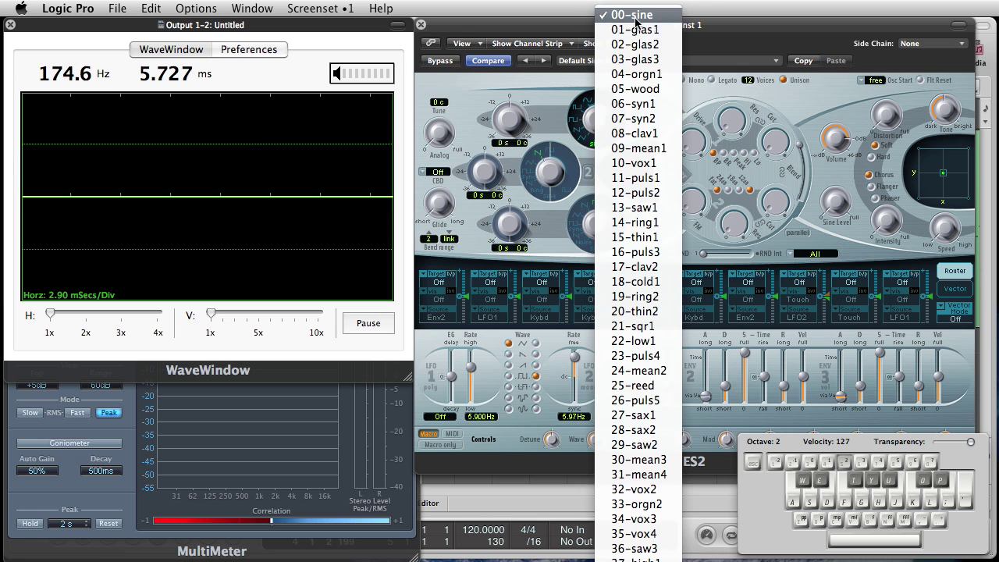
left_click(591, 205)
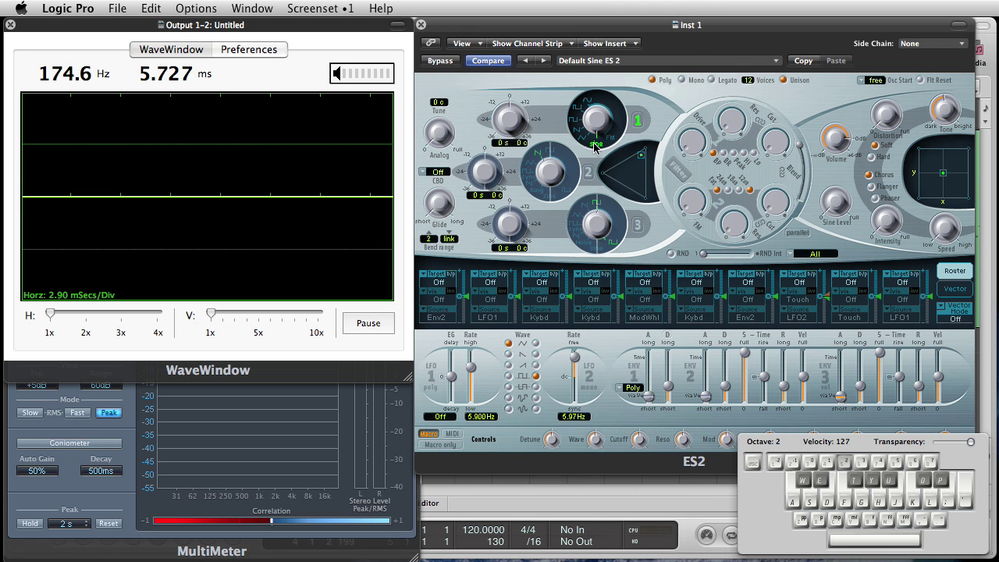
Step: Compare oscillator 1's glas1 wave with sine on A2, keep sine, and switch on oscillator 2
key("g")
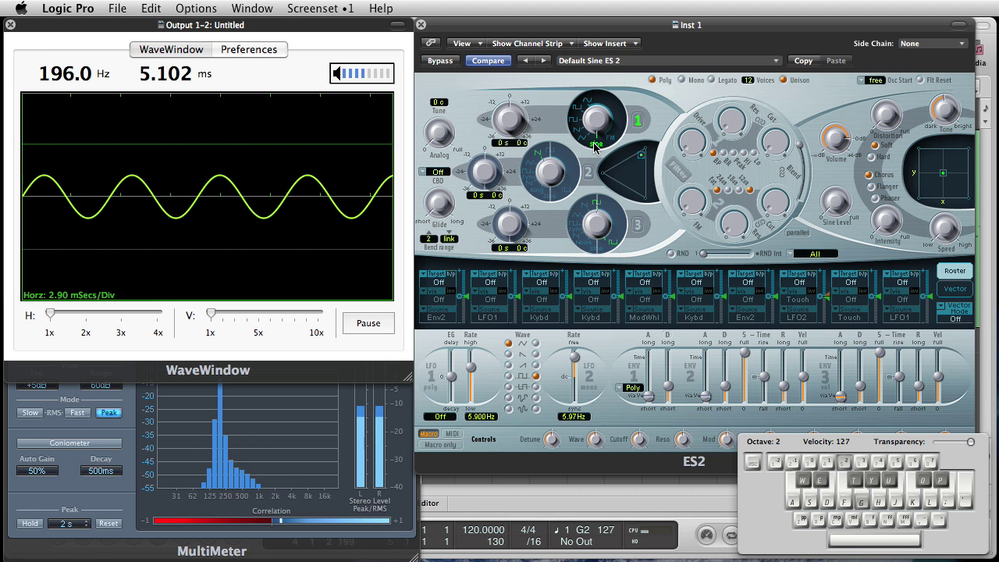
mouse_move(595, 148)
left_mouse_down()
mouse_move(591, 109)
mouse_move(595, 150)
left_mouse_up()
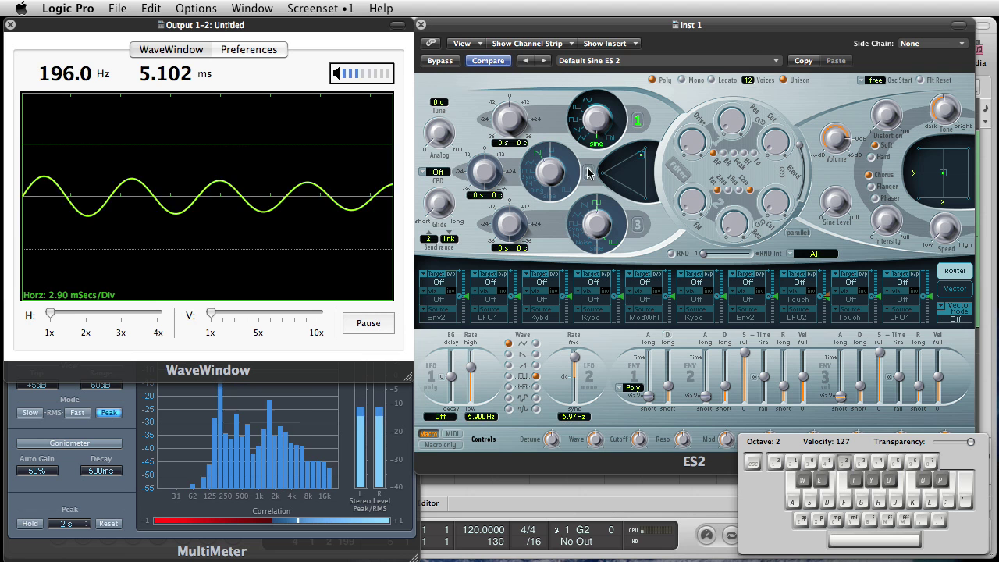
key("h")
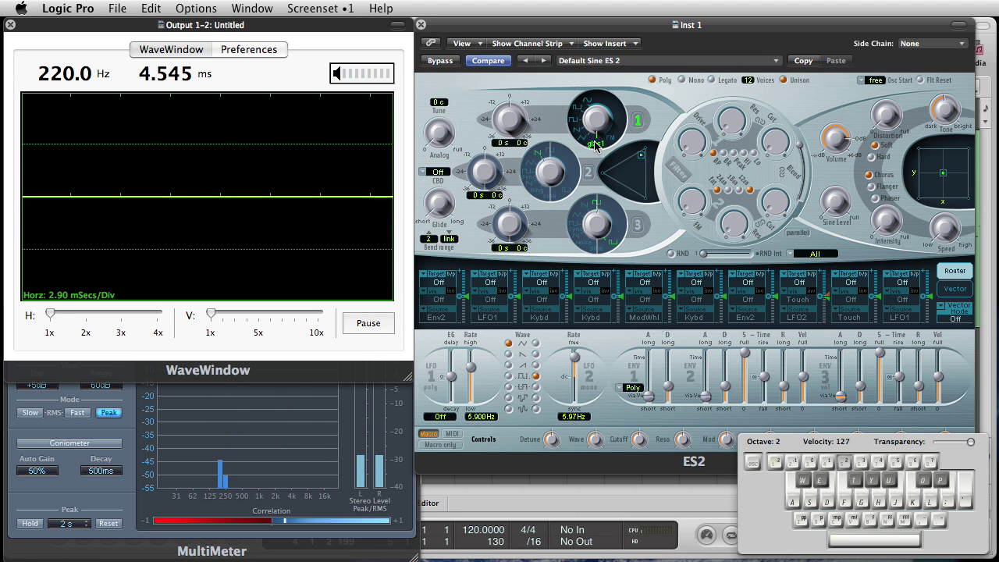
left_click_drag(595, 145, 594, 152)
key("h")
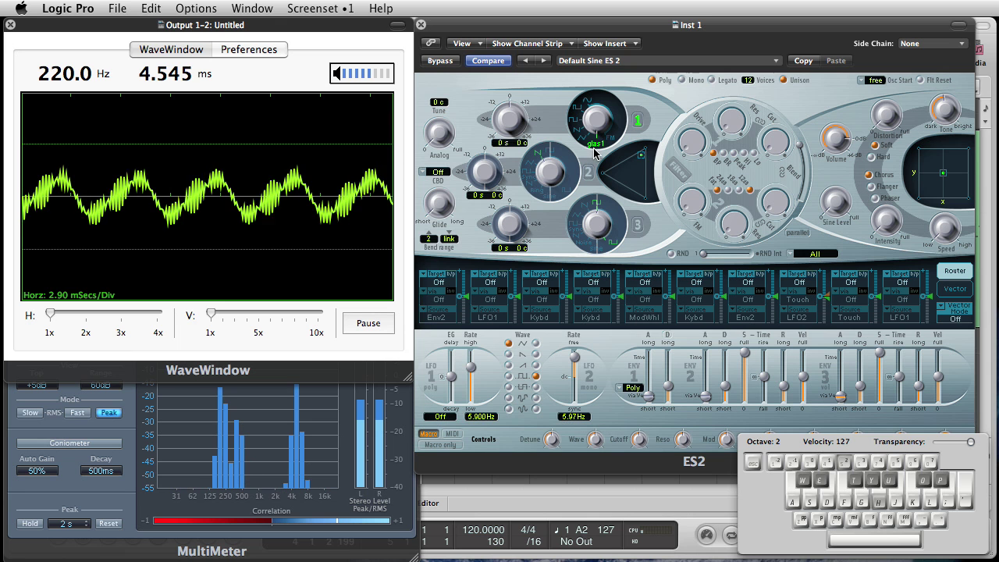
left_click_drag(595, 149, 595, 168)
key("h")
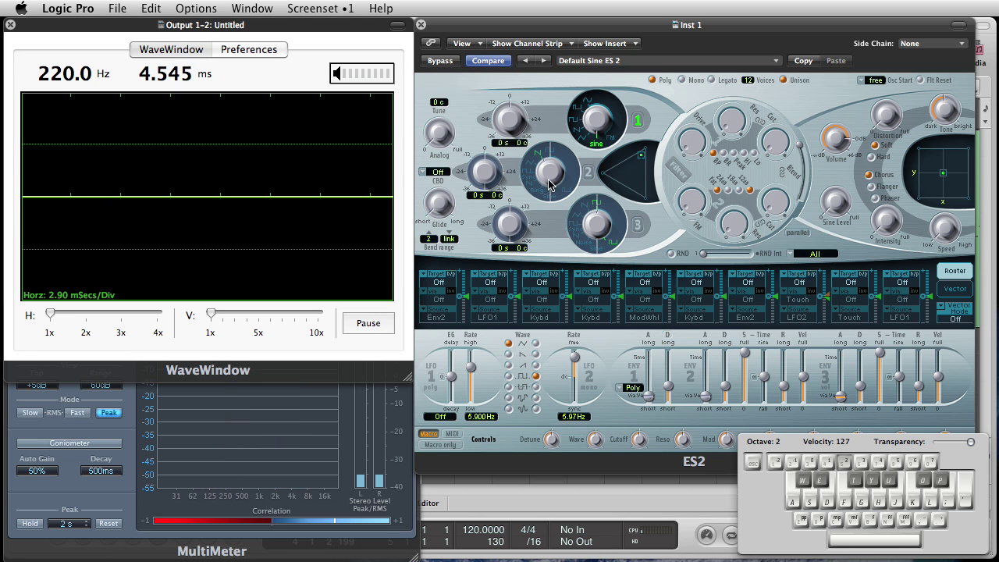
left_click(588, 171)
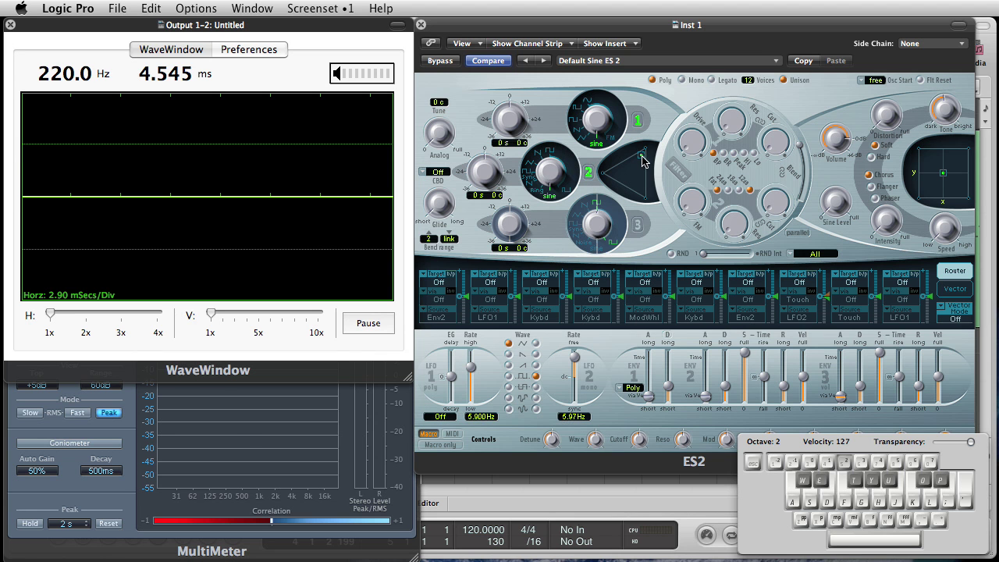
Step: Set the Triangle mix evenly between oscillators 1 and 2, then play G2 at 196 Hz
key("h")
mouse_move(642, 160)
left_mouse_down()
mouse_move(609, 172)
mouse_move(629, 173)
mouse_move(623, 181)
mouse_move(642, 175)
mouse_move(647, 149)
mouse_move(625, 158)
left_mouse_up()
left_click(625, 160)
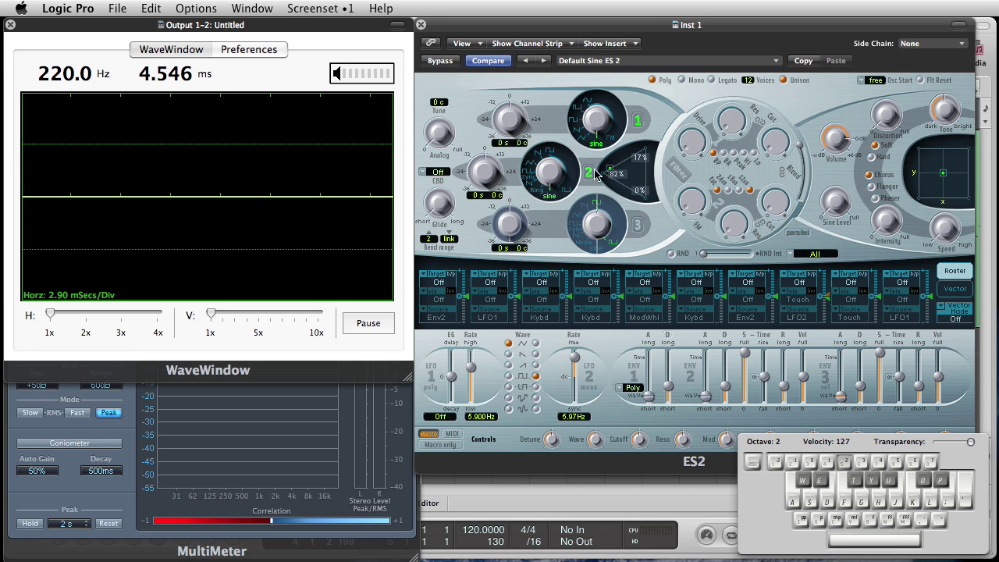
left_click_drag(586, 179, 602, 194)
left_click_drag(624, 162, 624, 160)
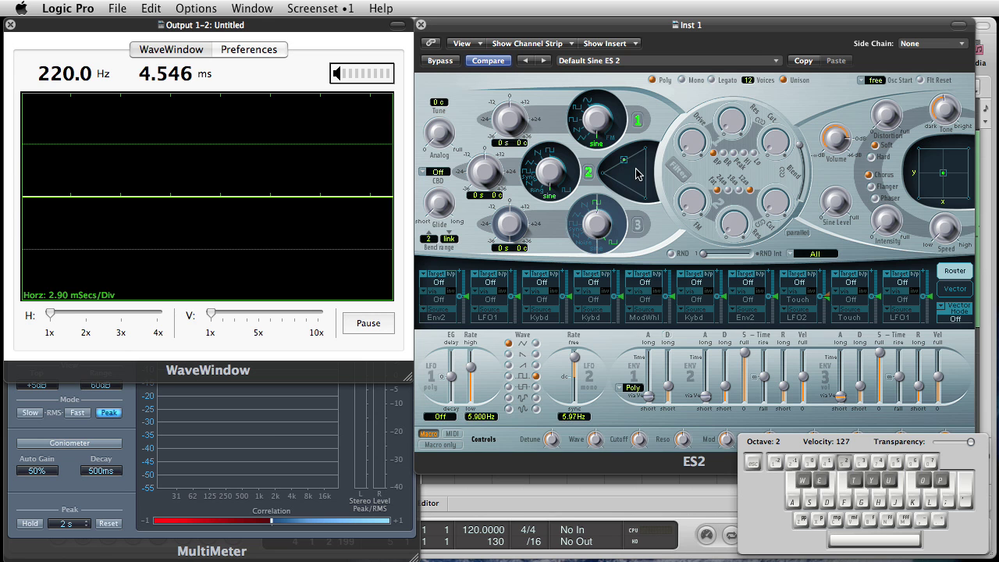
key("g")
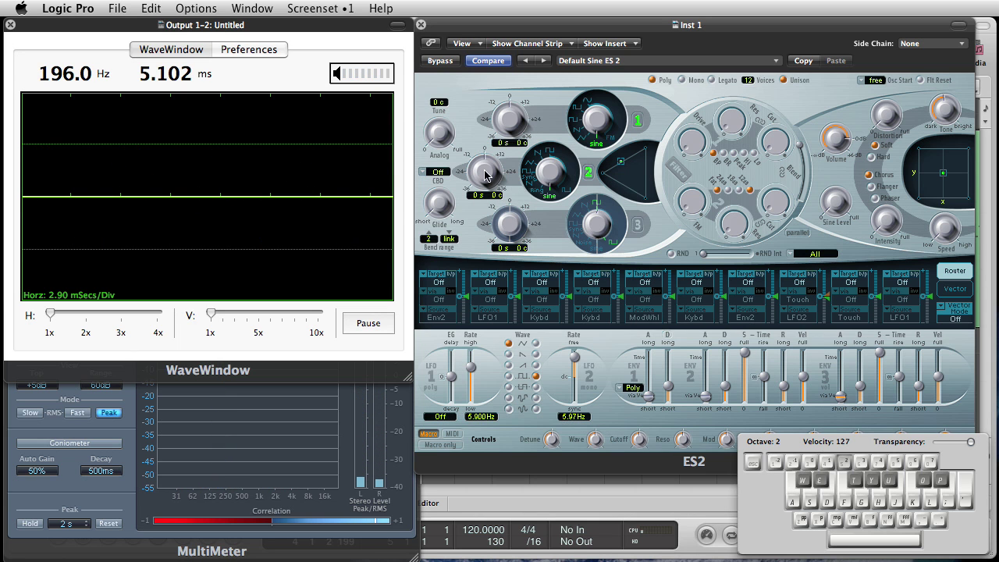
Step: Reset oscillator 2's coarse tune to 0 semitones, playing notes to compare
key("s")
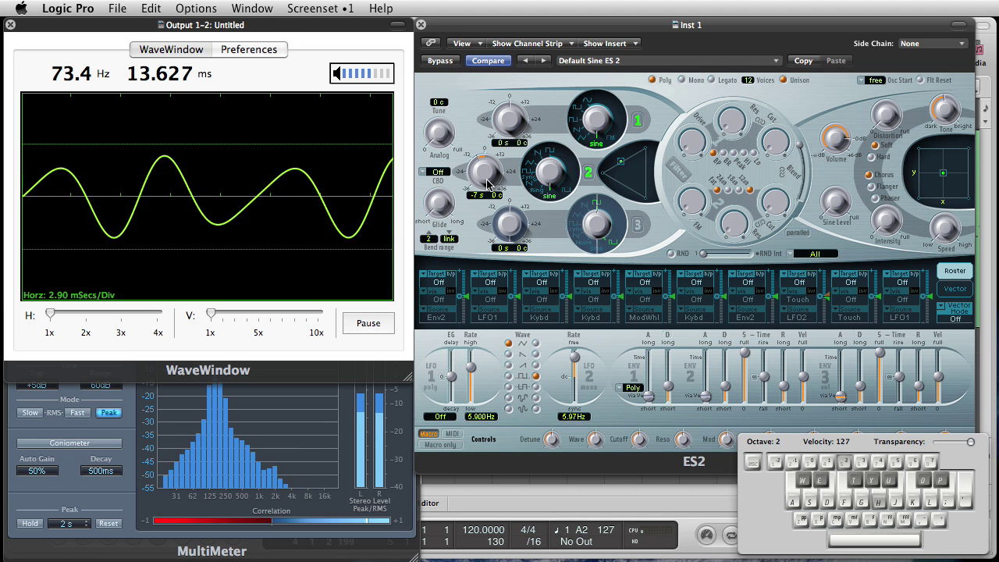
left_click_drag(498, 197, 486, 164)
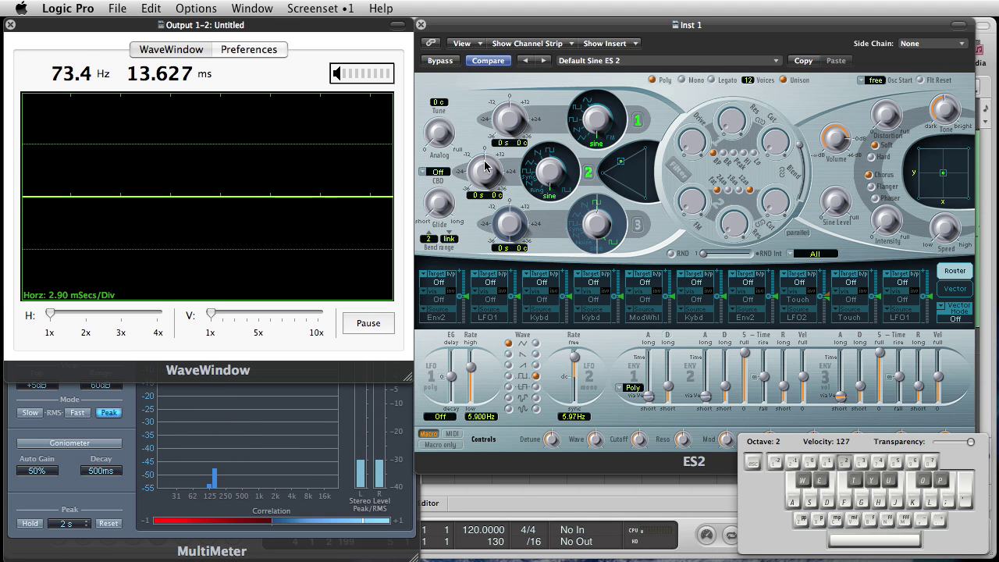
key("h")
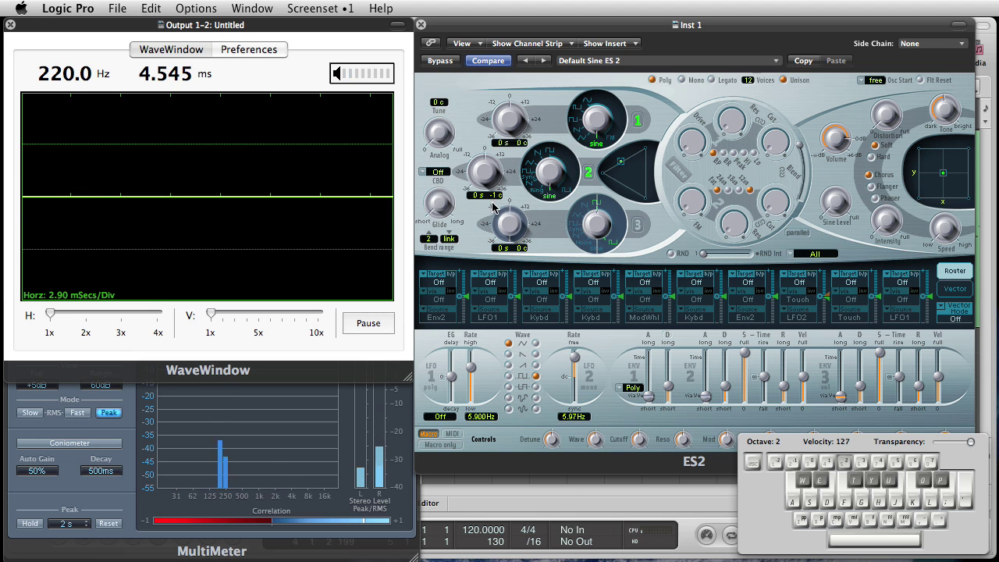
Step: Fine-tune oscillator 1 to +21 cents and oscillator 2 to -32 cents, checking on A2
left_click_drag(497, 205, 493, 206)
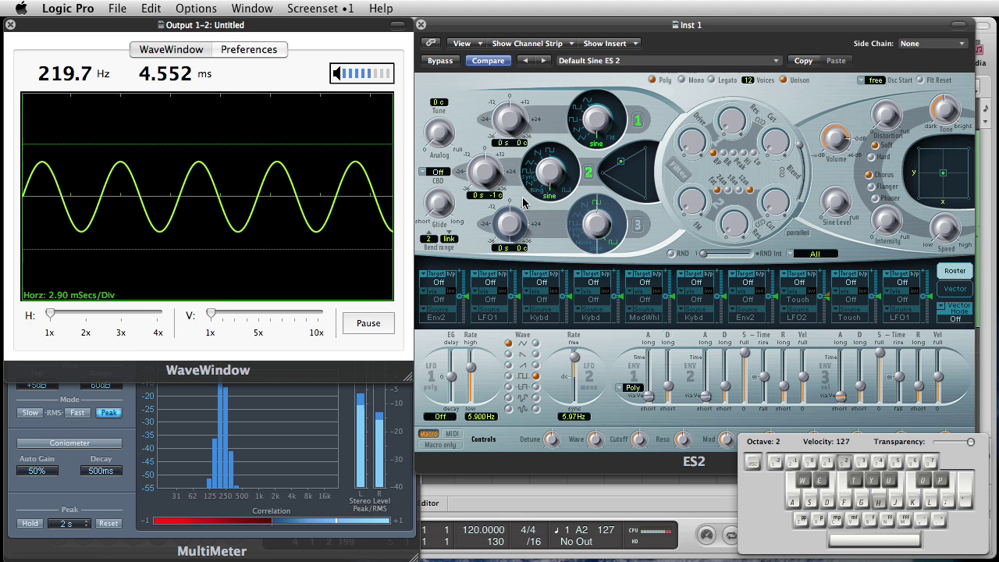
key("h")
left_click_drag(512, 201, 498, 219)
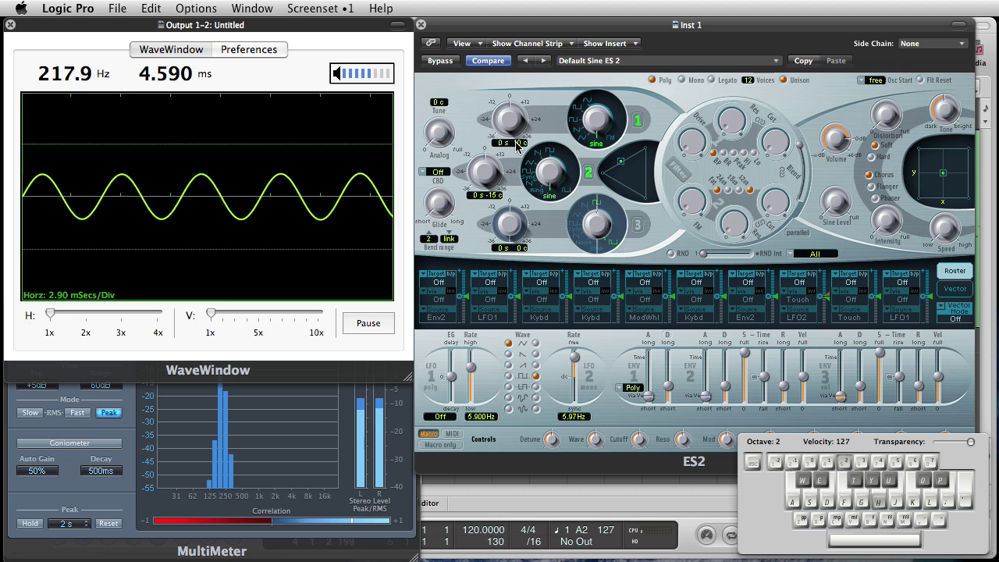
left_click_drag(513, 142, 519, 118)
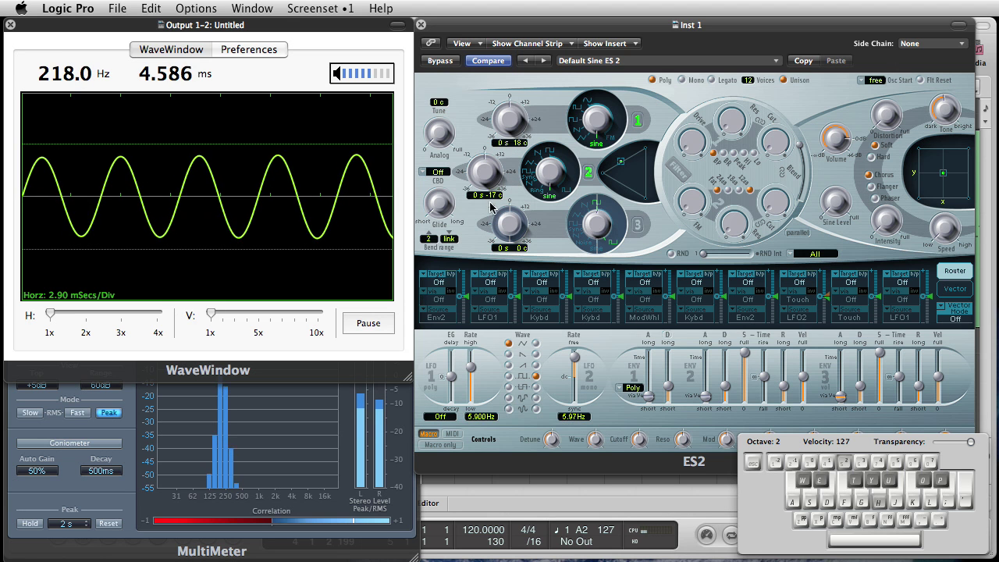
left_click_drag(491, 206, 493, 214)
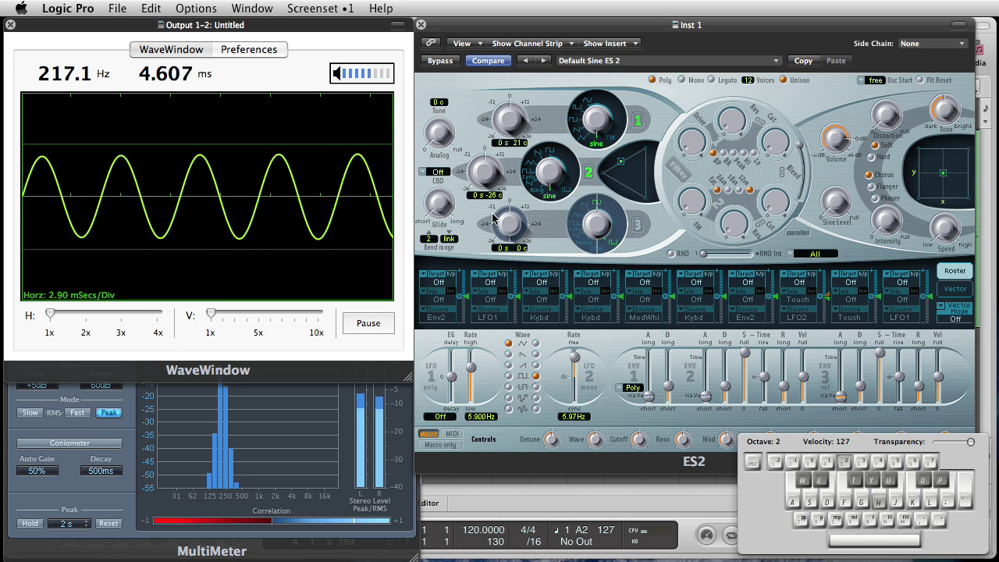
left_click_drag(491, 219, 497, 232)
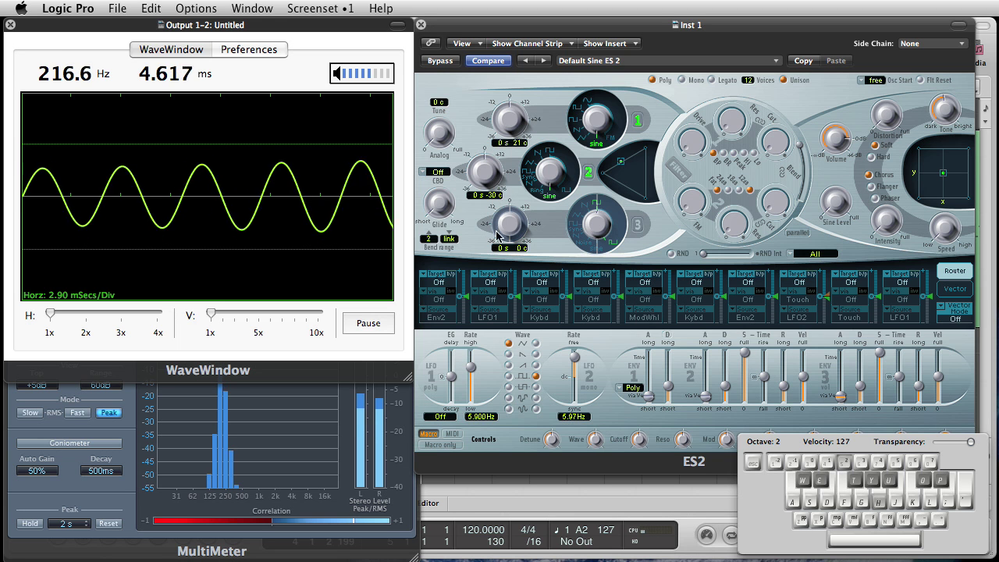
Step: Switch oscillator 1 to FM, raise its FM intensity, then ease it back toward a sine while playing F2
left_click(592, 113)
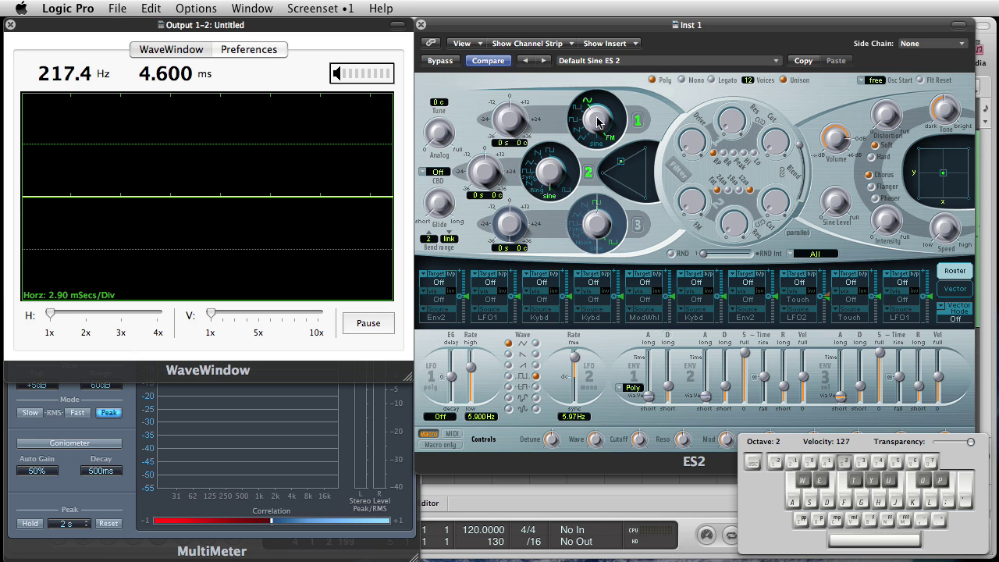
key("f")
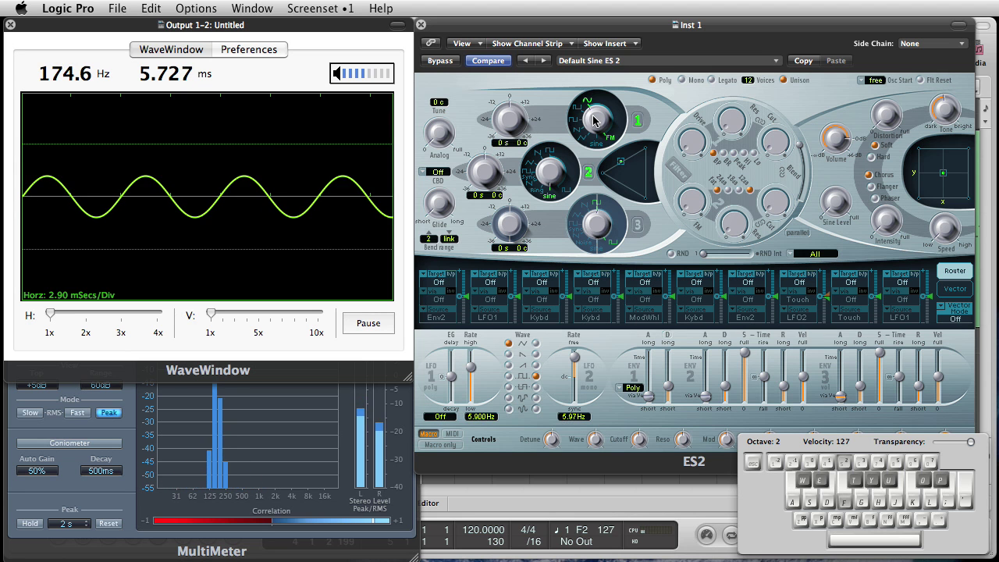
left_click_drag(594, 117, 597, 75)
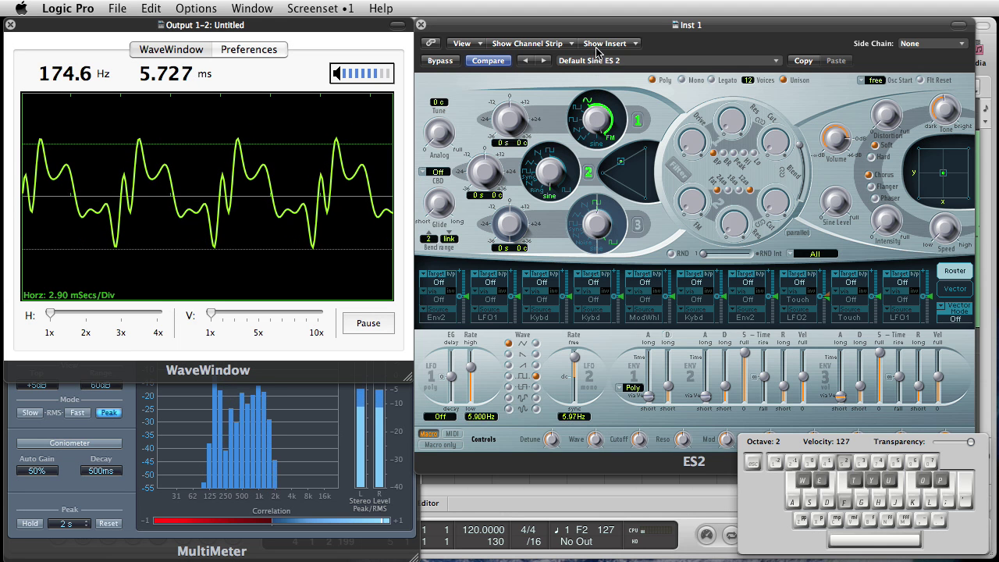
left_click_drag(597, 57, 598, 43)
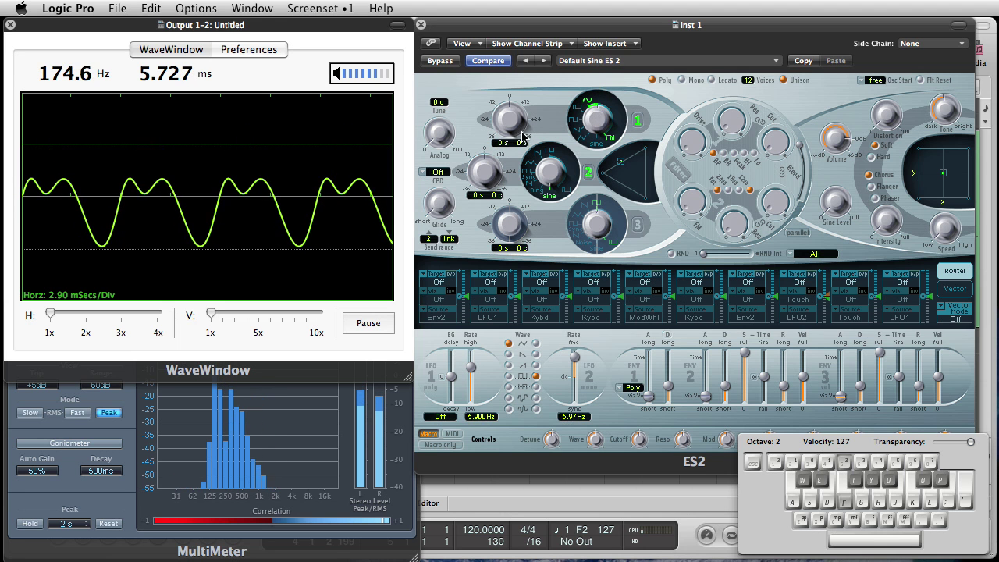
Step: Detune both oscillators, then settle oscillator 1's fine tune at 3 cents so F2 reads about 174.8 Hz
left_click_drag(521, 145, 521, 123)
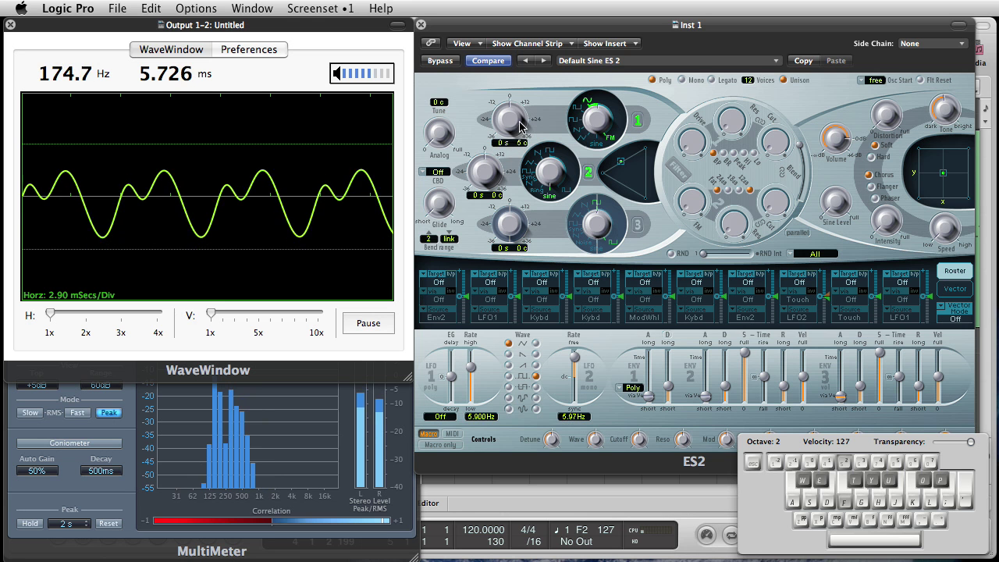
left_click_drag(496, 195, 497, 207)
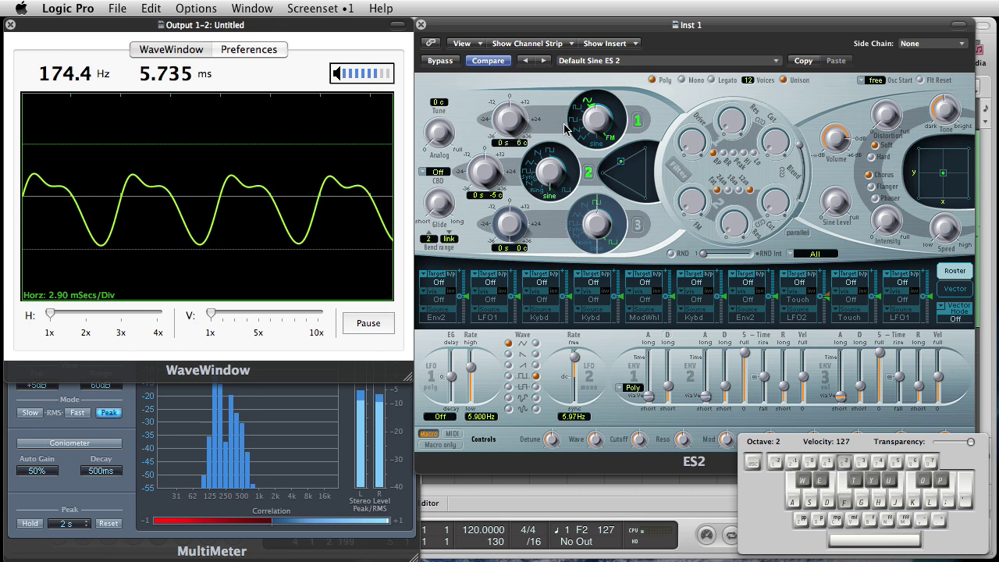
left_click_drag(519, 143, 518, 173)
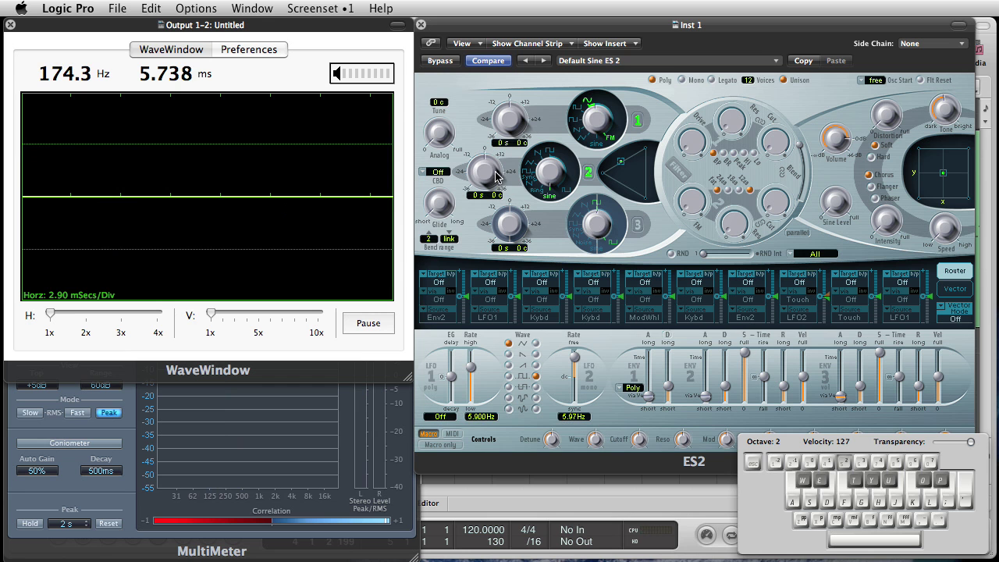
key("f")
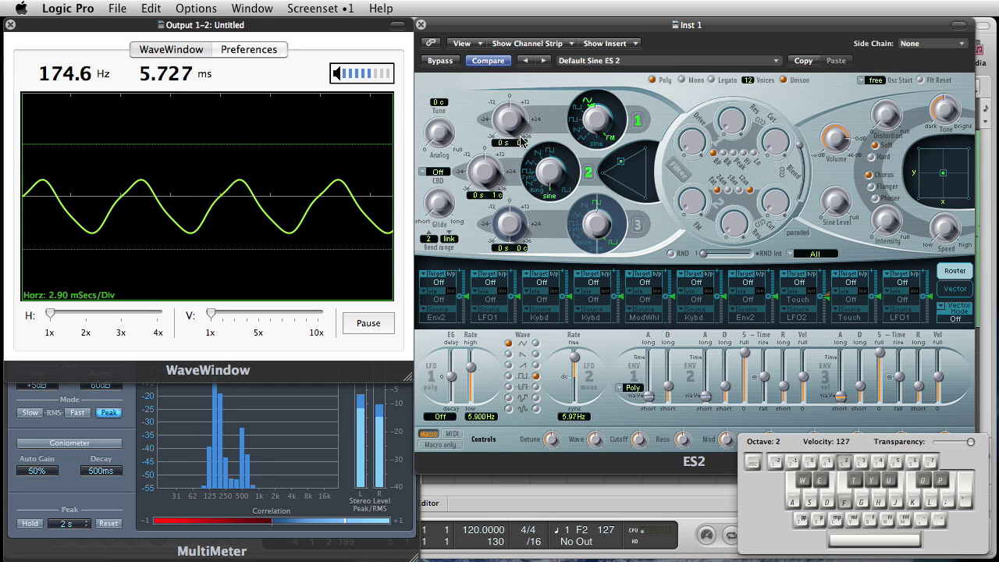
left_click_drag(521, 134, 523, 128)
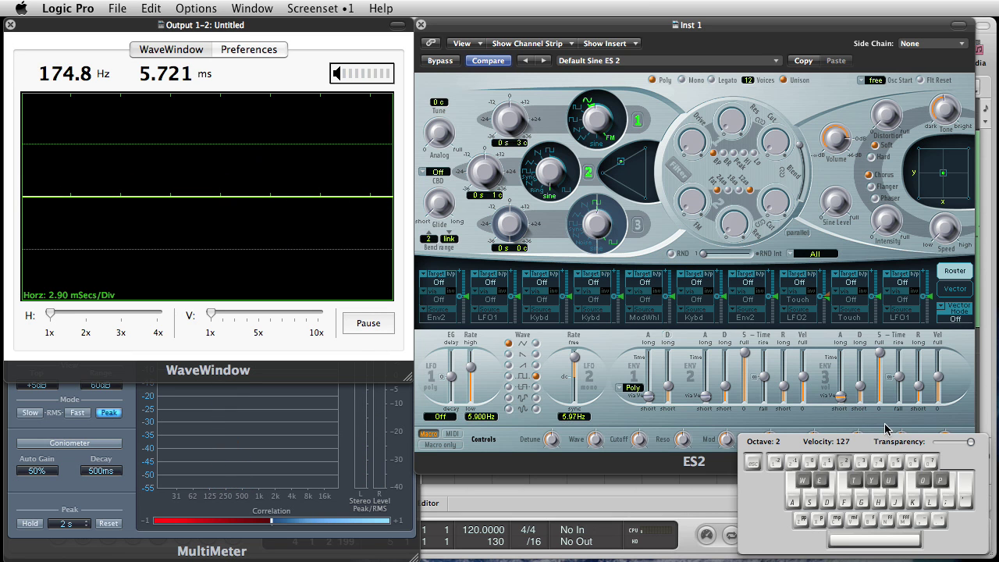
Step: Pull envelope 3's attack, decay and sustain to zero and test with repeated F2 notes
left_click_drag(879, 443, 867, 437)
left_click_drag(841, 395, 860, 401)
left_click_drag(879, 353, 927, 425)
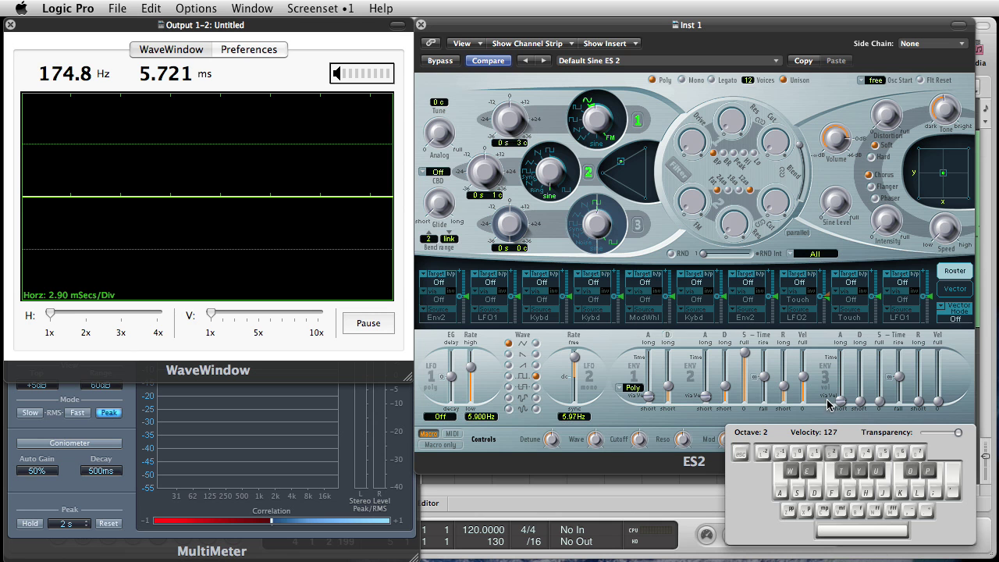
key("f")
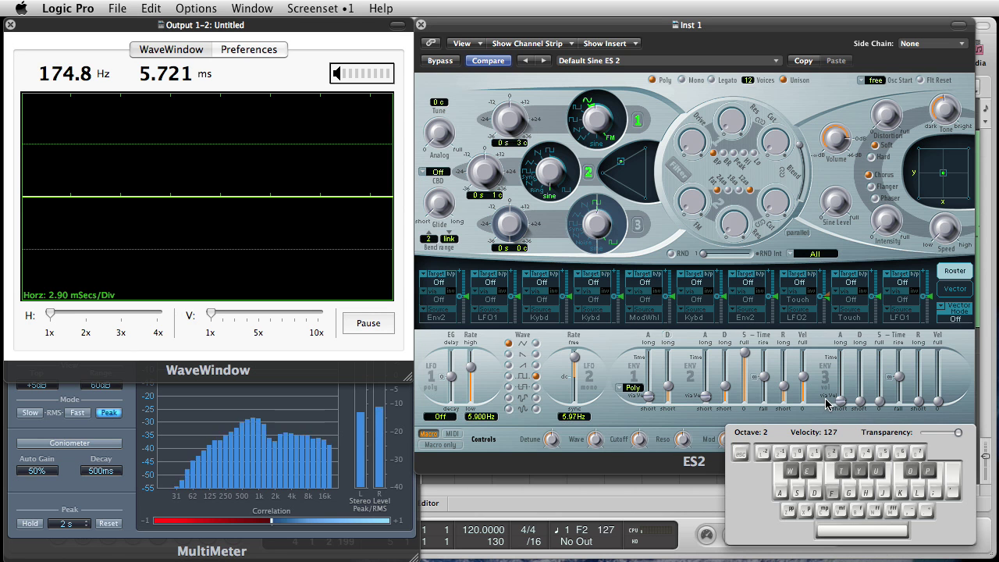
key("f")
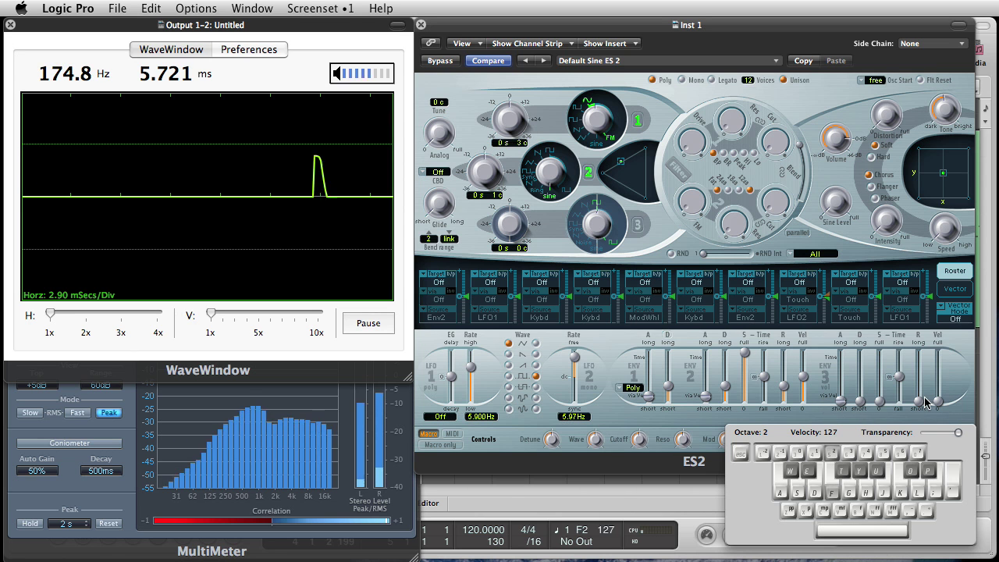
key("f")
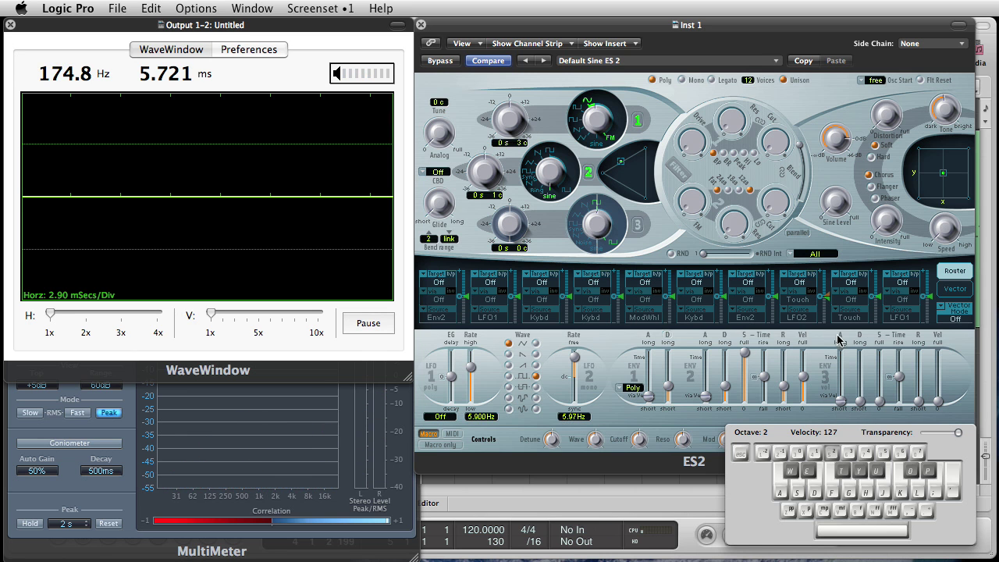
Step: Raise envelope 3's attack to the maximum 10000 ms and set decay to 4500 ms, holding A2
left_click_drag(841, 403, 839, 342)
mouse_move(840, 359)
key("h")
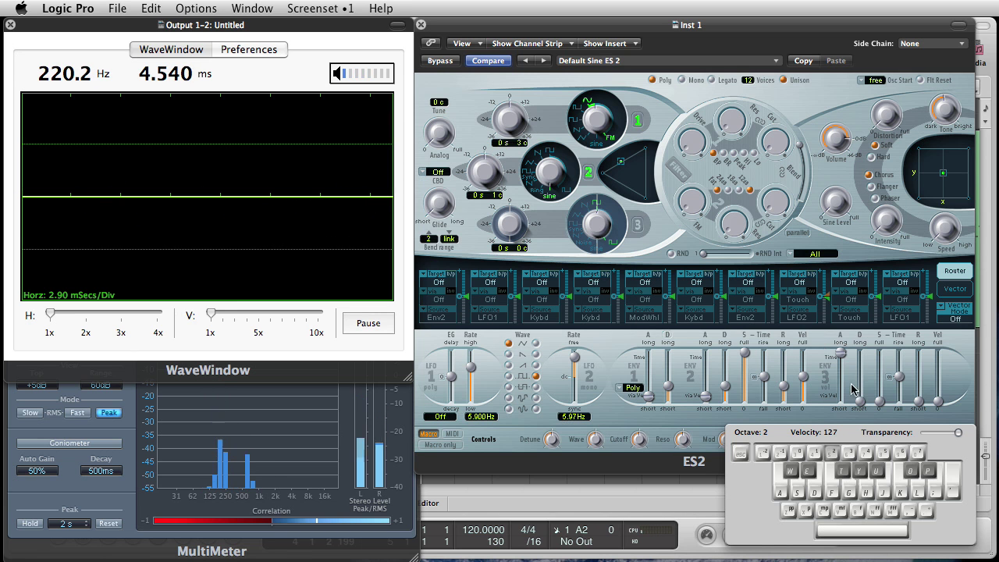
left_click_drag(862, 405, 843, 373)
Step: Drop Musical Typing velocity to 10 and return envelope 3's attack to 0 ms, testing with A2 and G2
key("h")
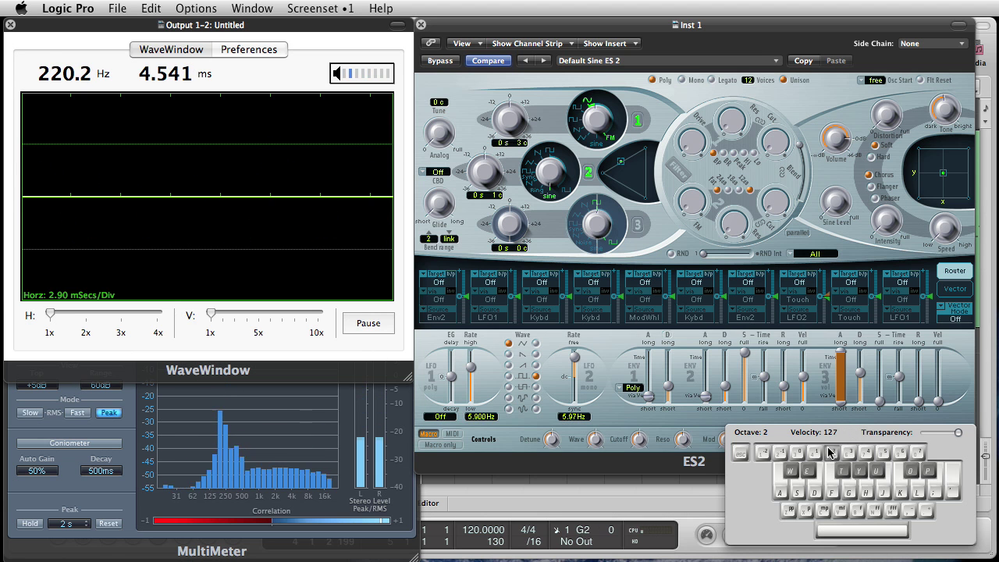
left_click_drag(829, 427, 829, 438)
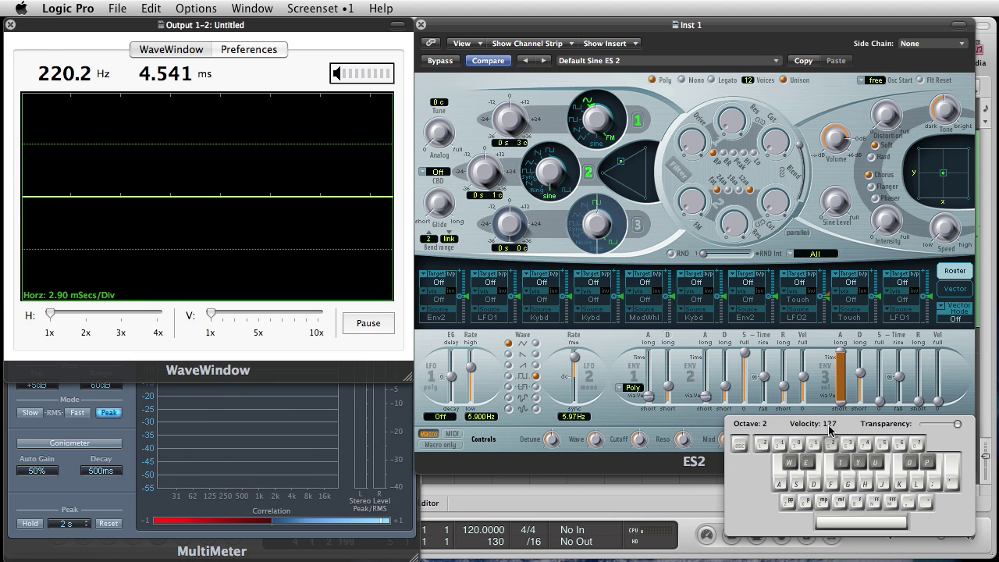
key("g")
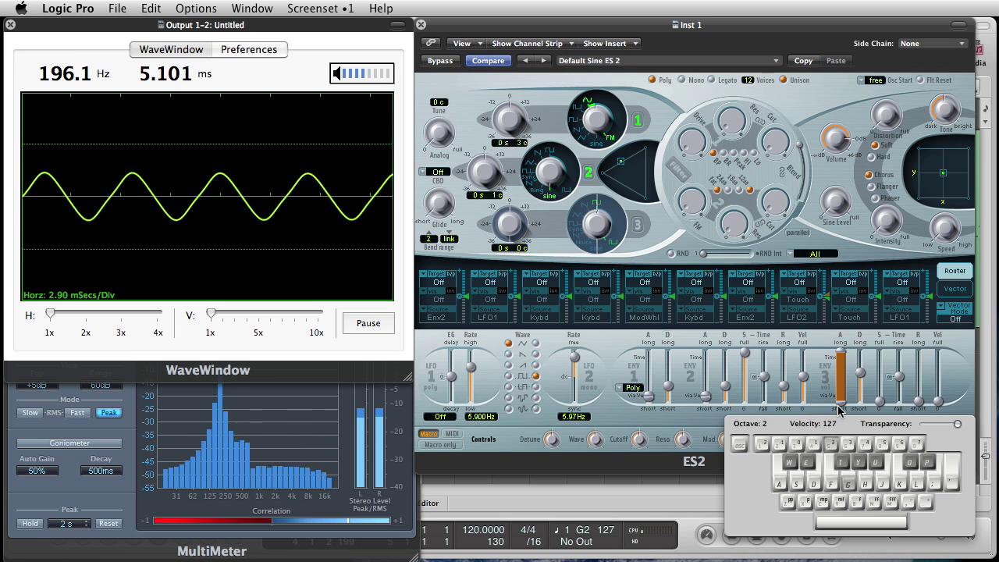
key("c")
key("c")
key("c")
key("c")
key("c")
key("c")
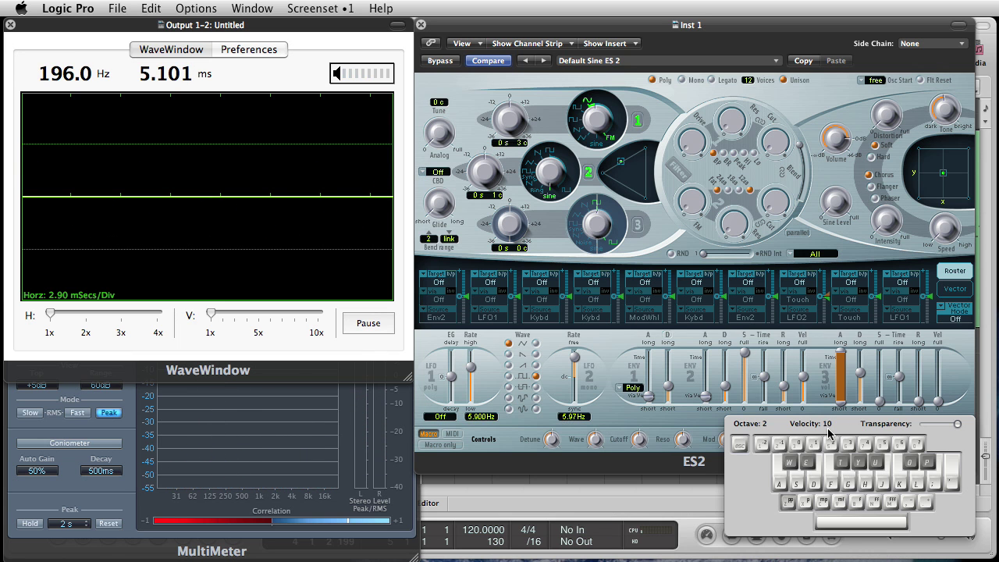
key("g")
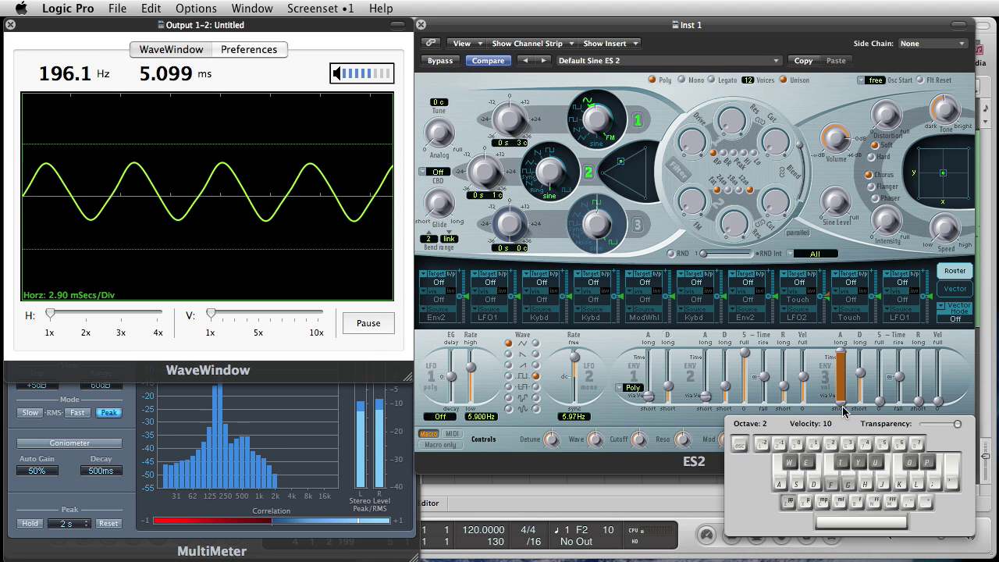
left_click_drag(842, 359, 869, 446)
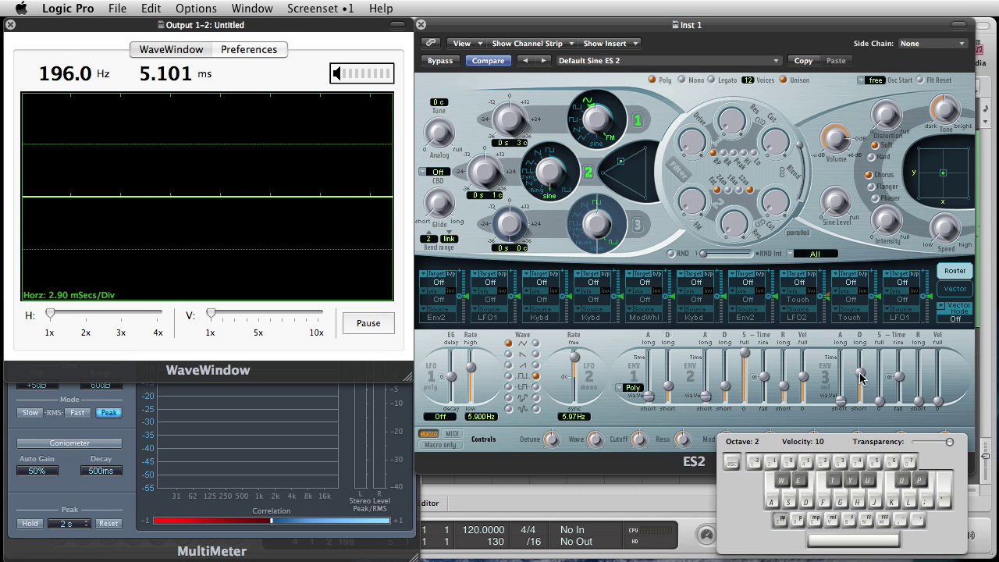
Step: Lengthen envelope 3's decay to 4000 ms, then shorten it and lift sustain to about 0.88, testing F2 and A2
key("f")
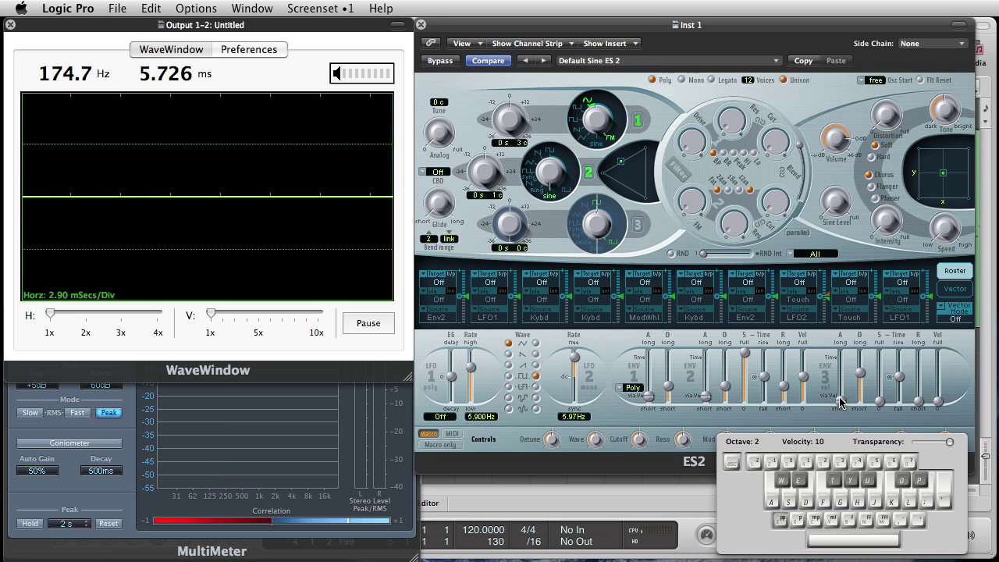
mouse_move(861, 375)
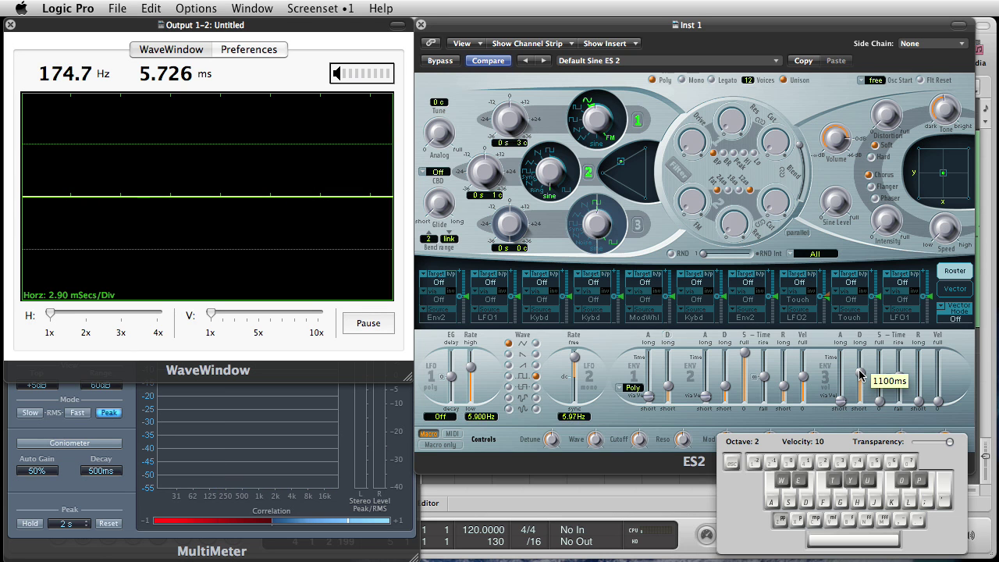
key("f")
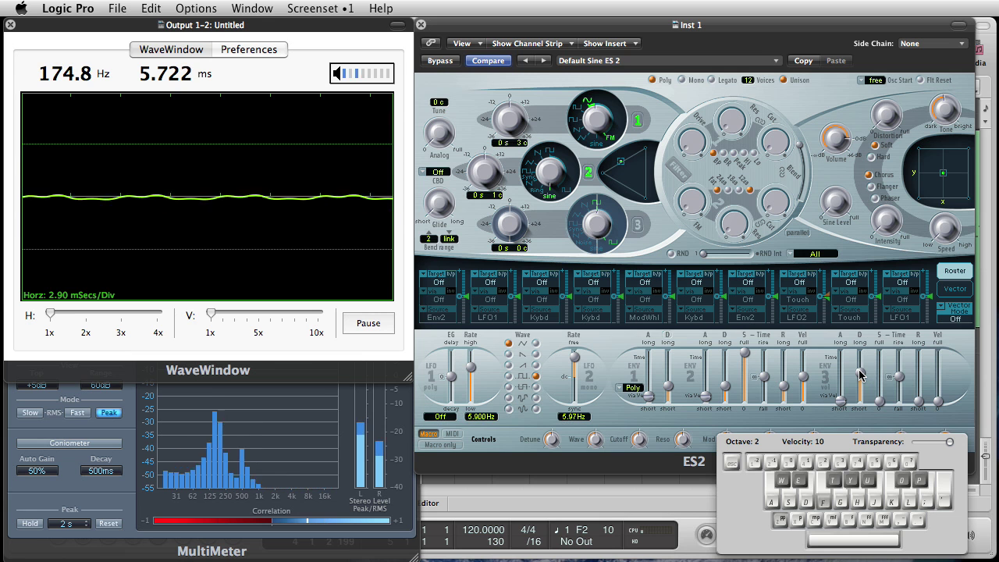
left_click_drag(860, 375, 862, 347)
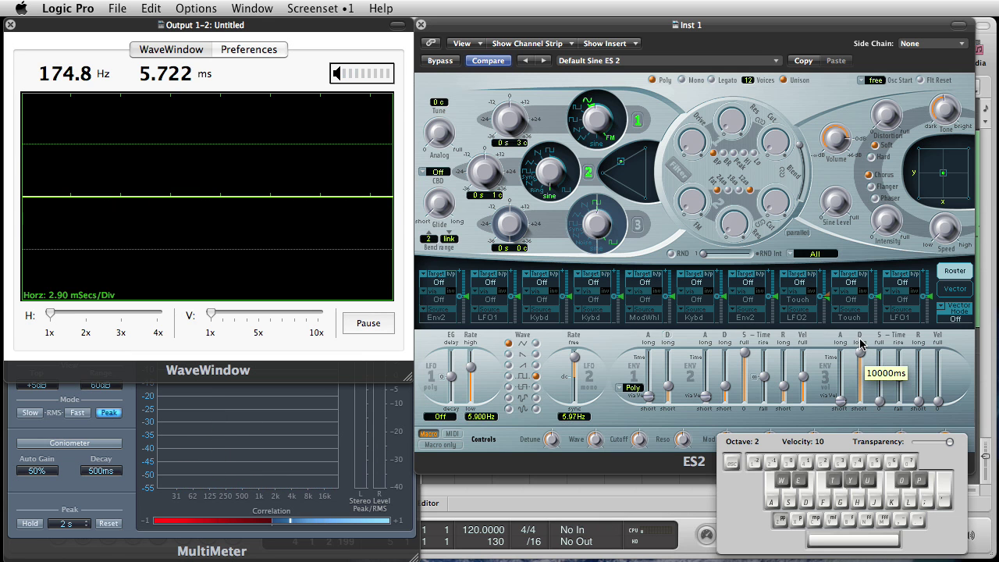
key("f")
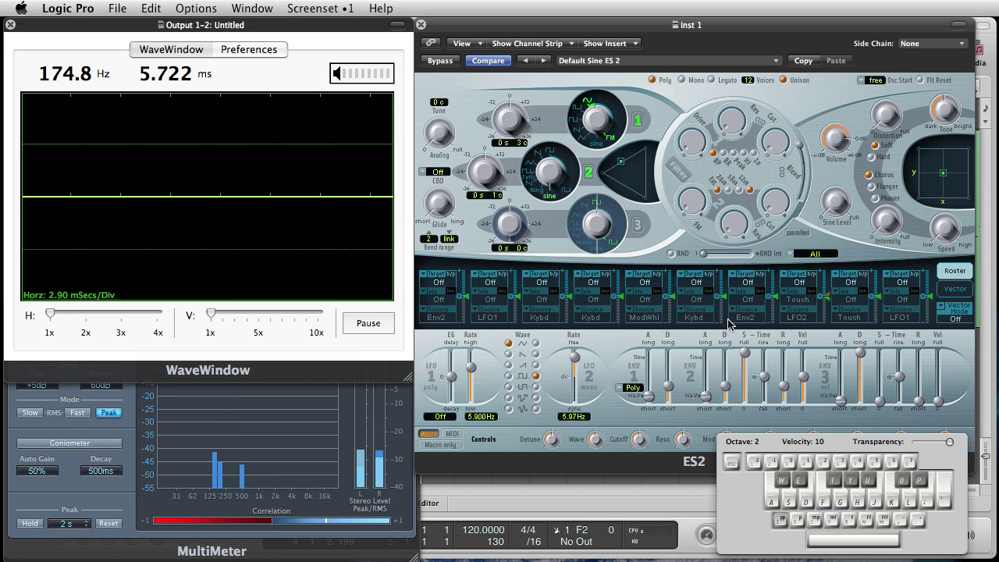
left_click_drag(859, 354, 858, 400)
left_click_drag(881, 367, 881, 368)
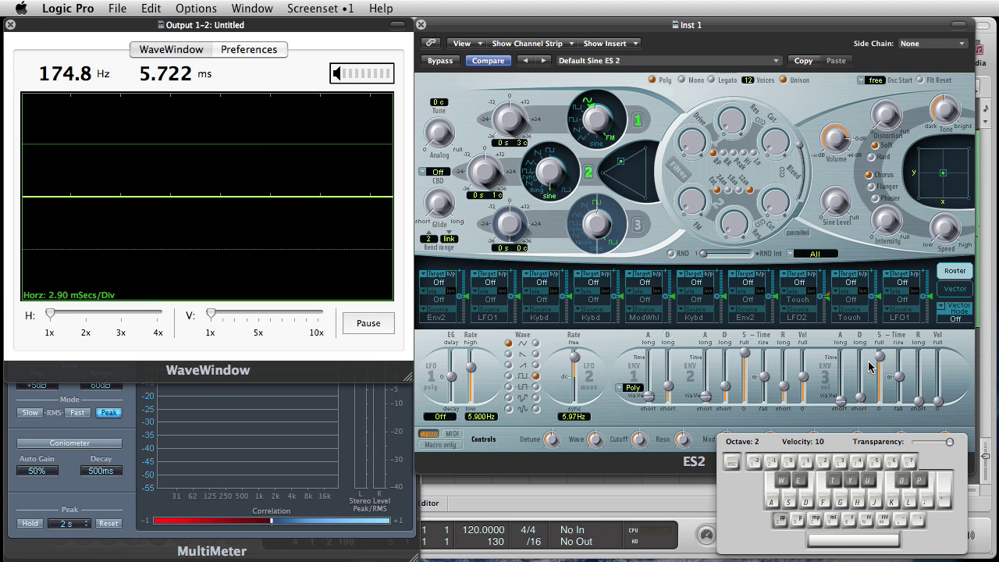
key("h")
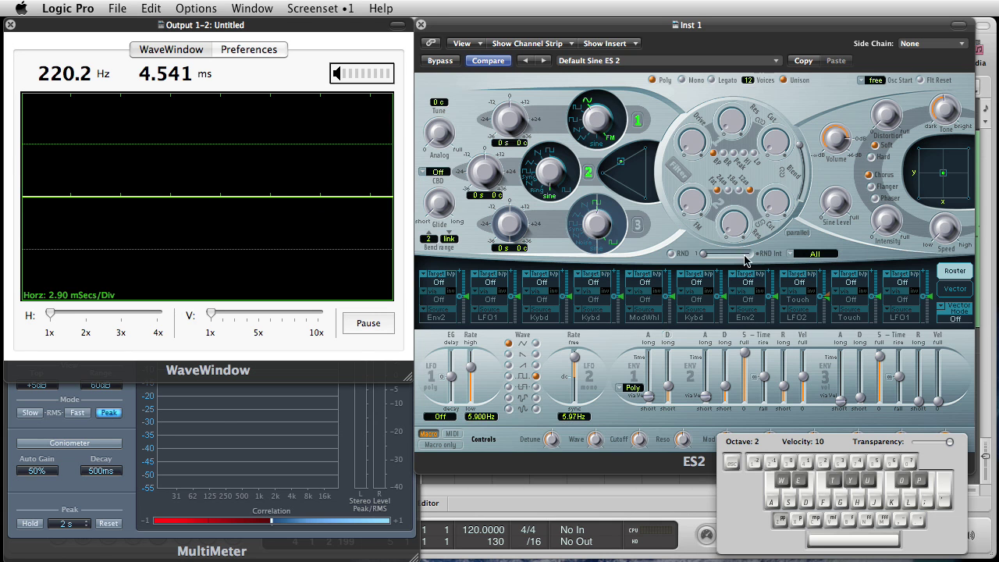
Step: Play A2 at velocity 10, then G2 at velocity 120 while lengthening envelope 3's decay
key("h")
key("g")
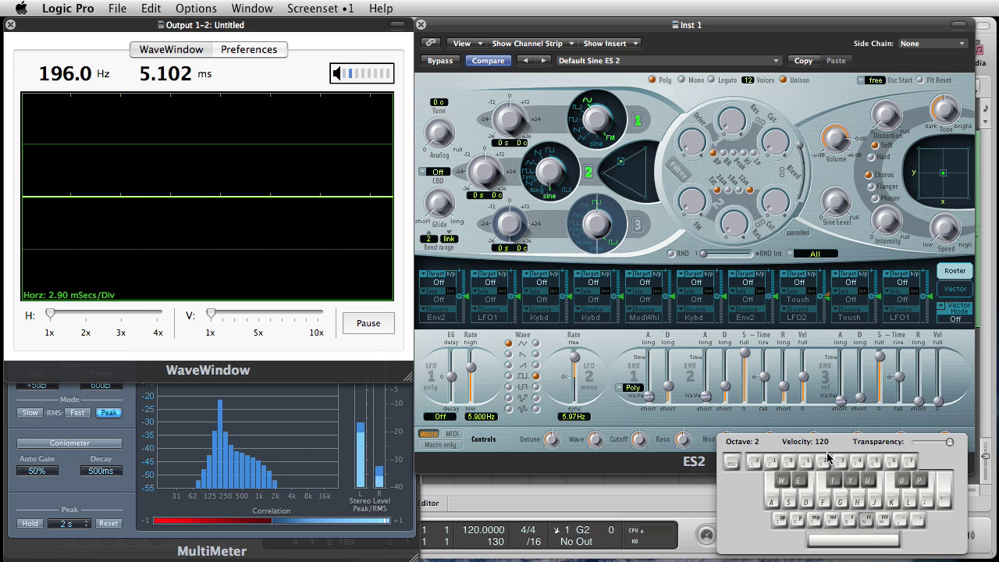
key("g")
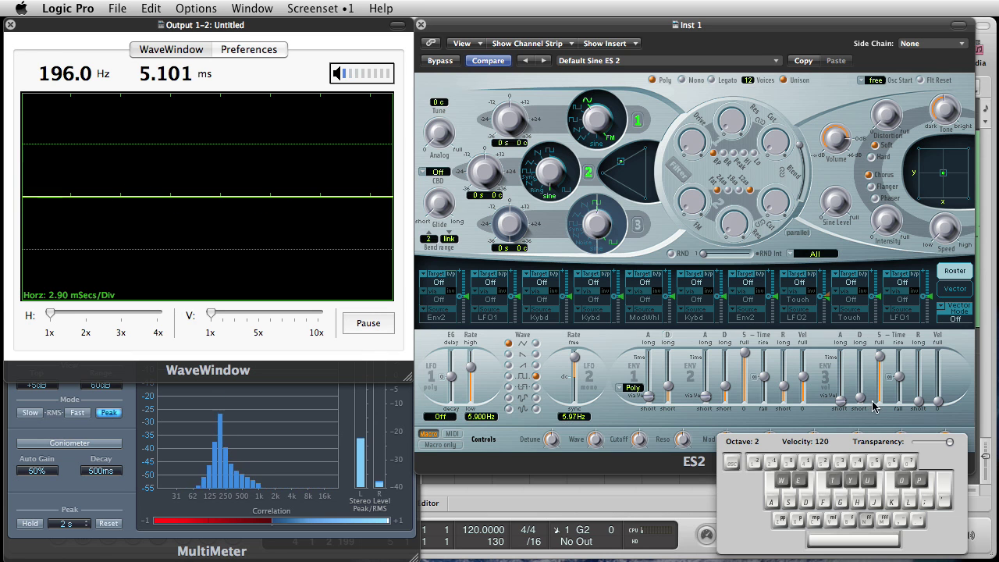
left_click_drag(860, 406, 879, 388)
Step: Lower envelope 3's sustain to about 0.45 and lengthen its release to 2200 ms, replaying G2
key("g")
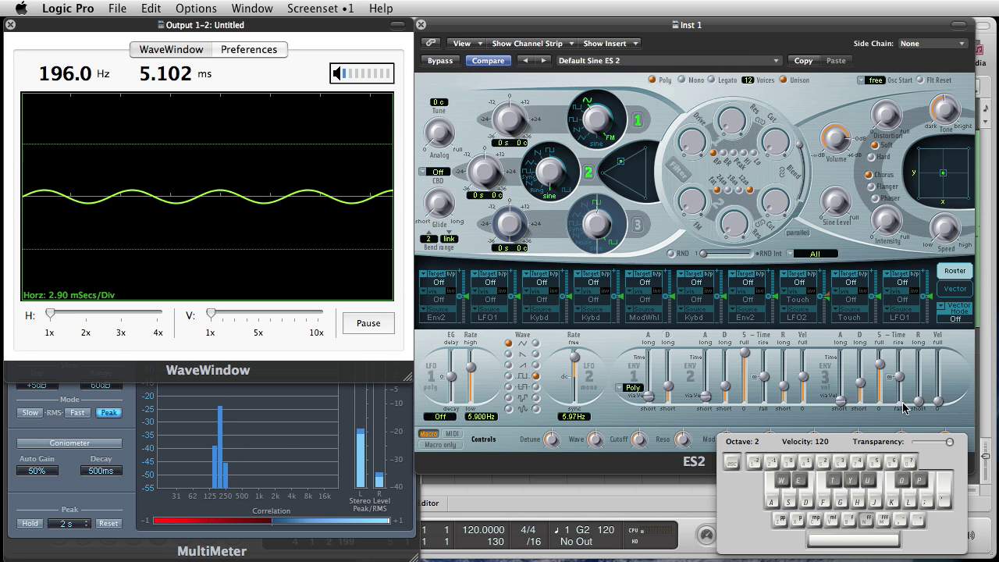
mouse_move(841, 142)
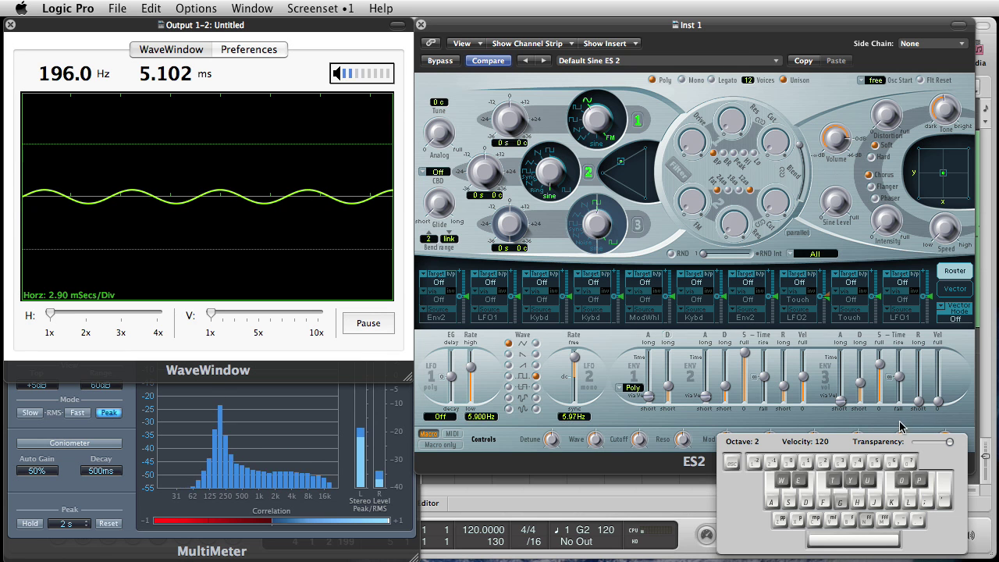
left_click_drag(879, 365, 862, 378)
key("g")
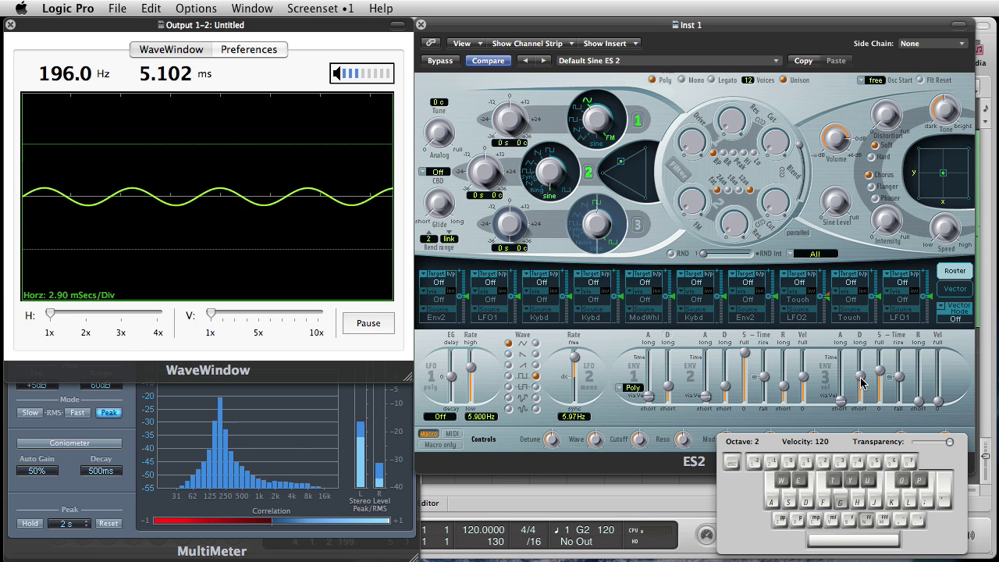
left_click_drag(915, 404, 917, 370)
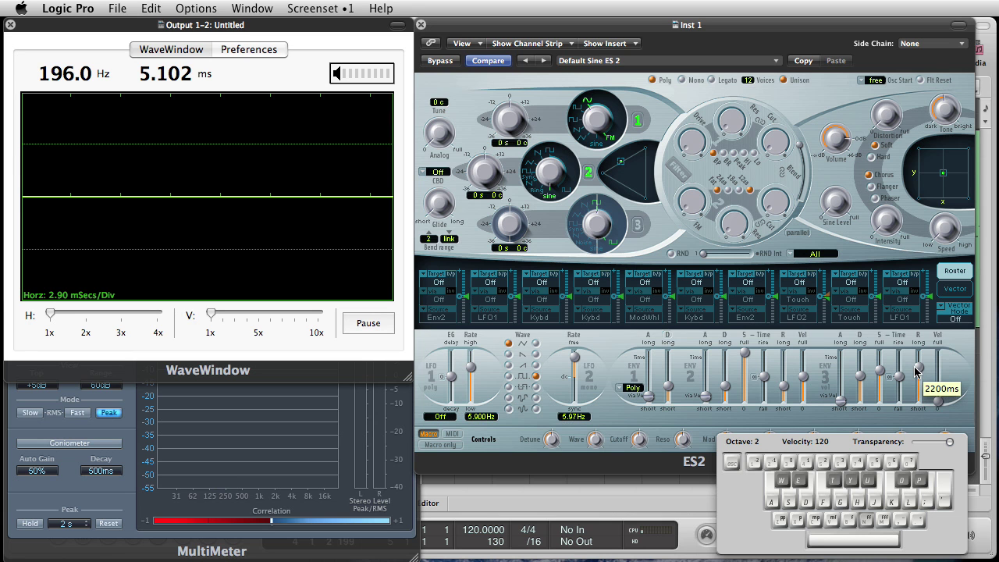
left_click_drag(916, 371, 917, 372)
key("g")
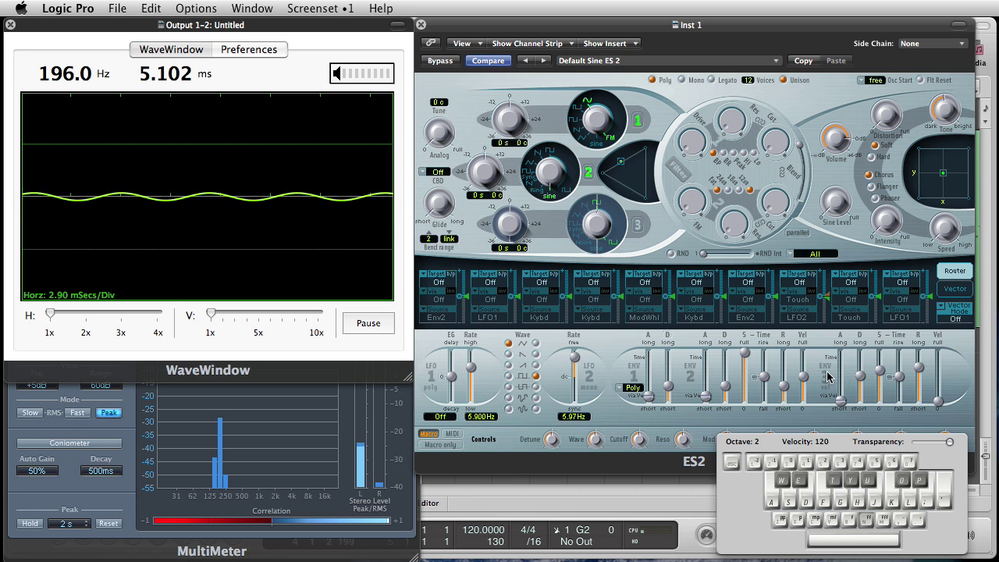
Step: Shorten the decay with sustain at 0.792, then make the release fully short and lower sustain to about 0.658
left_click_drag(867, 377, 879, 358)
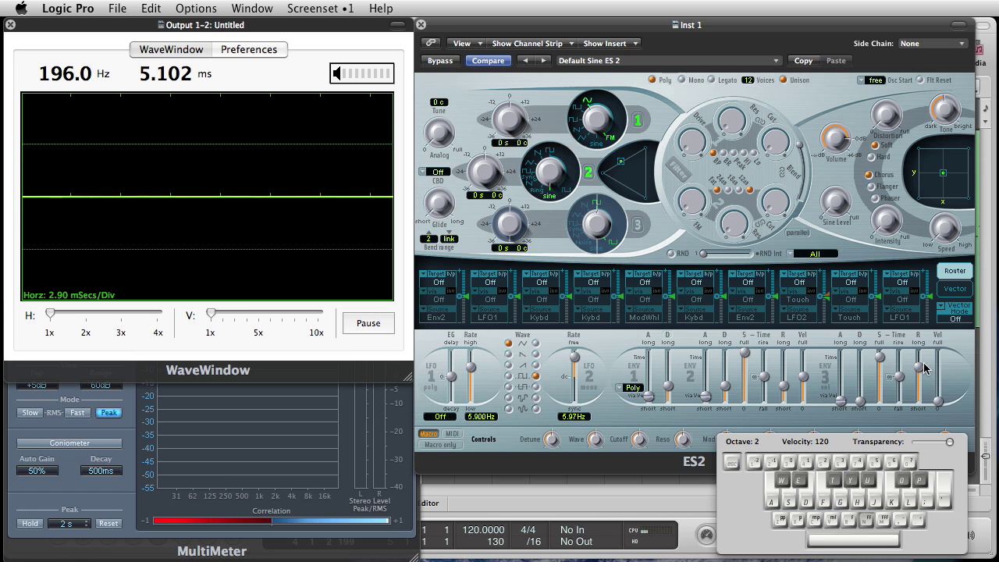
key("g")
left_click_drag(919, 370, 891, 394)
left_click_drag(878, 359, 860, 375)
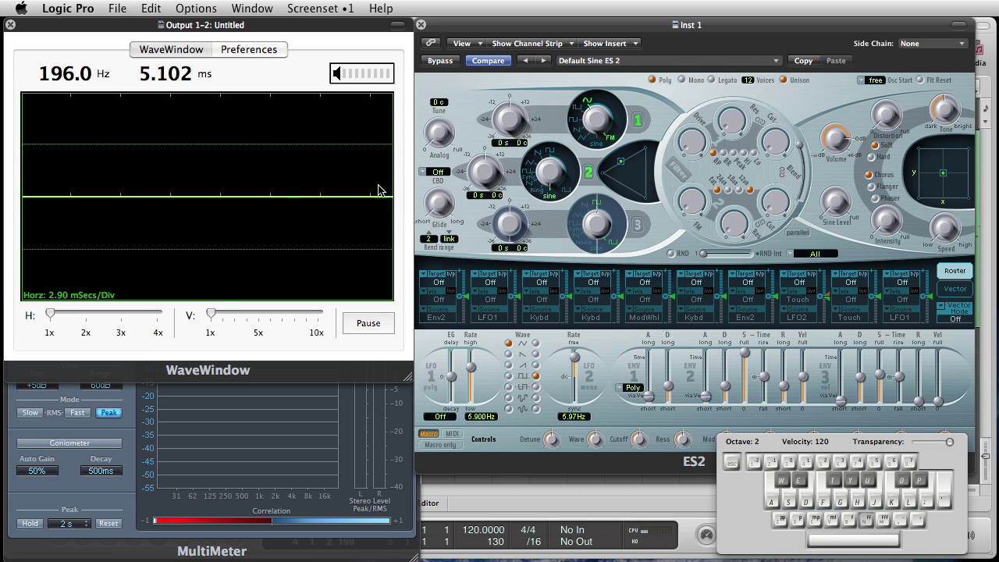
Step: Set the first router slot's target to Osc2Wave
left_click(276, 195)
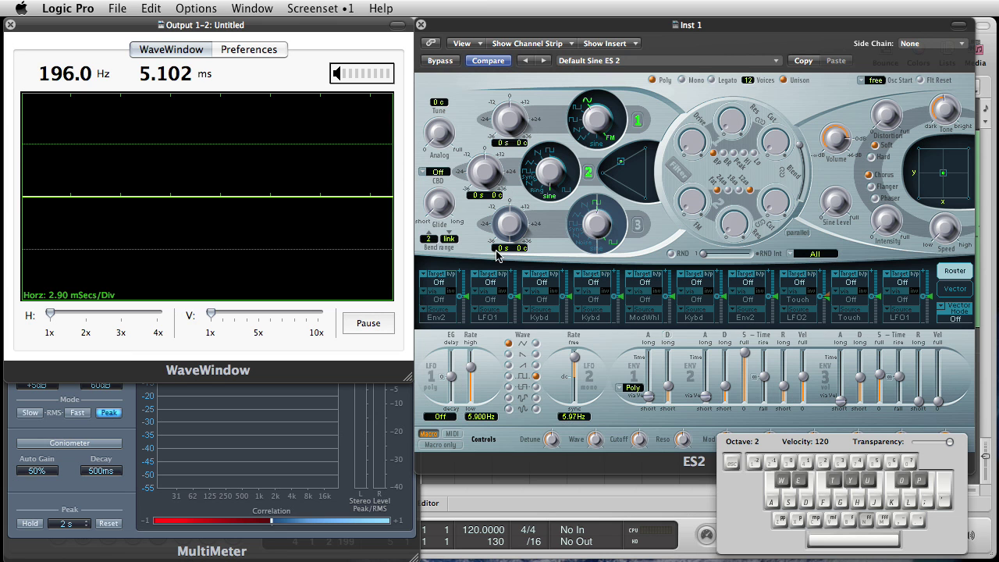
left_click(439, 282)
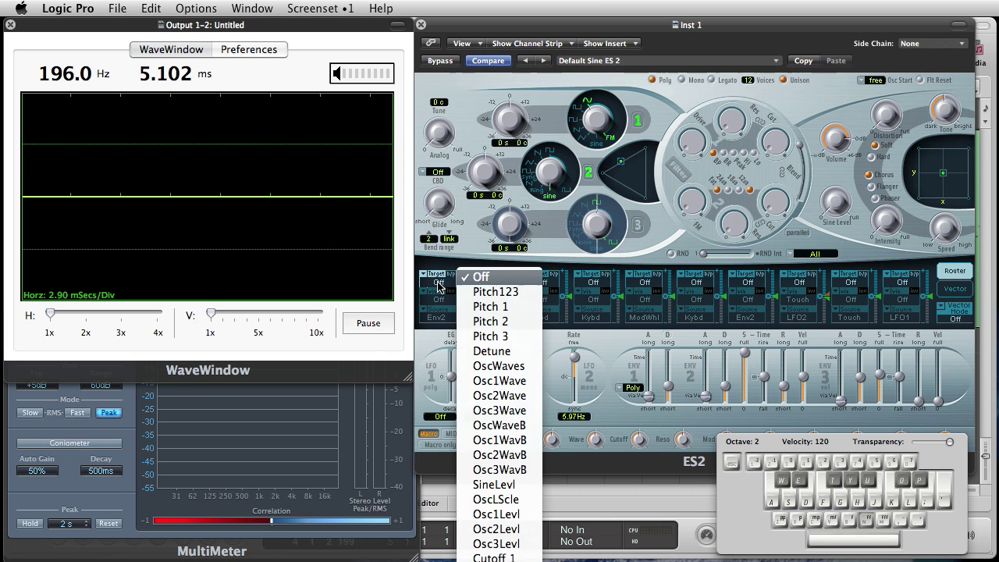
left_click(440, 283)
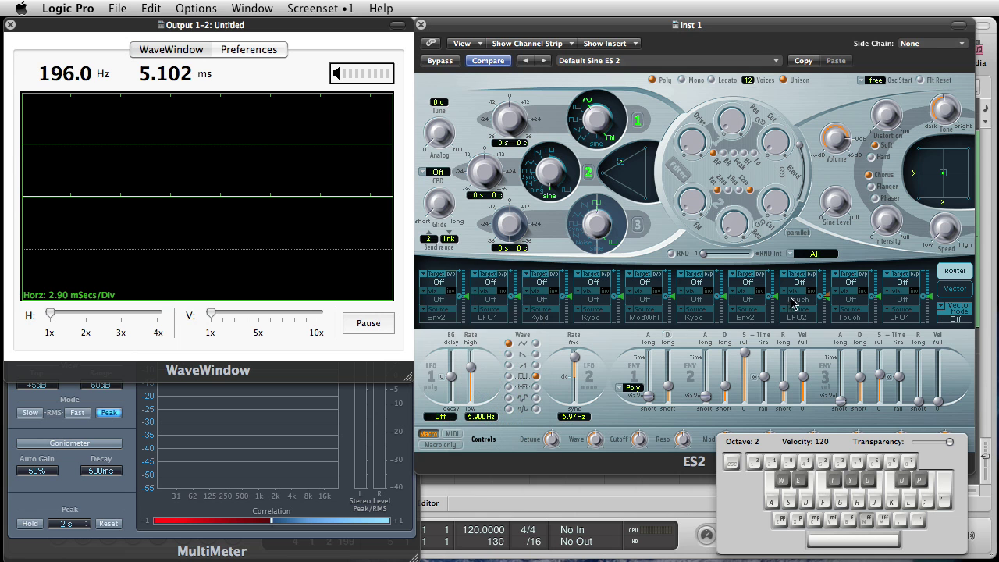
left_click(953, 290)
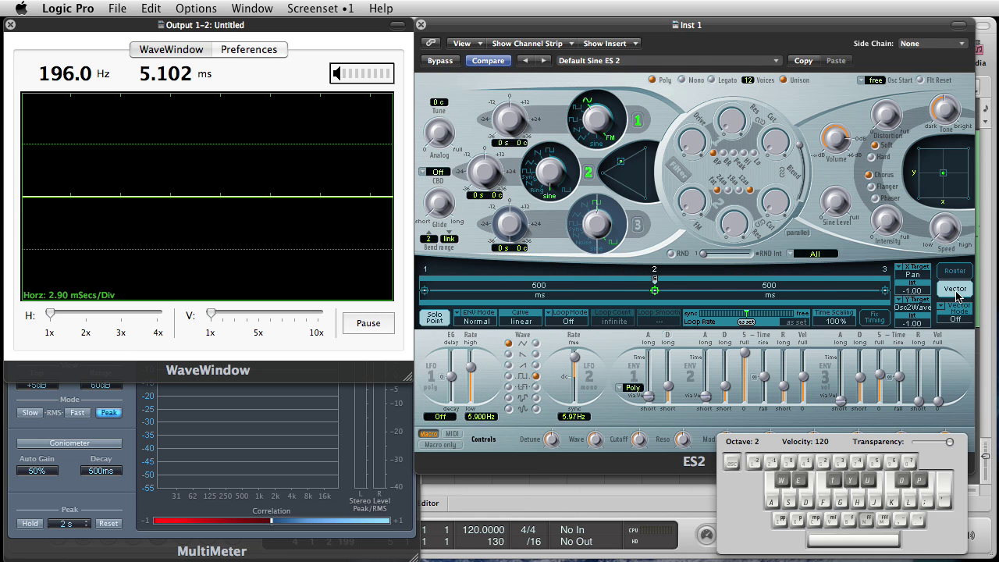
left_click(957, 272)
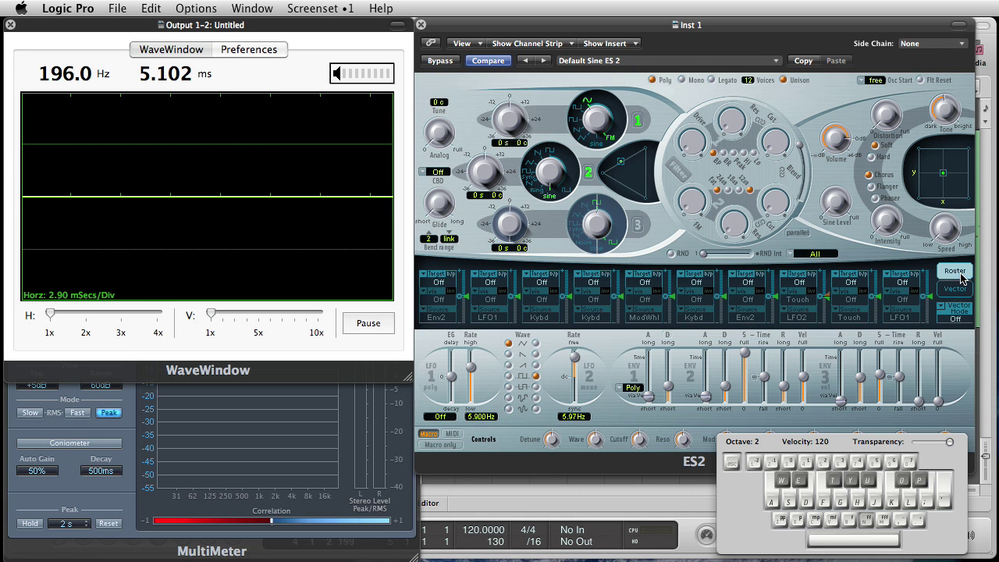
left_click(436, 283)
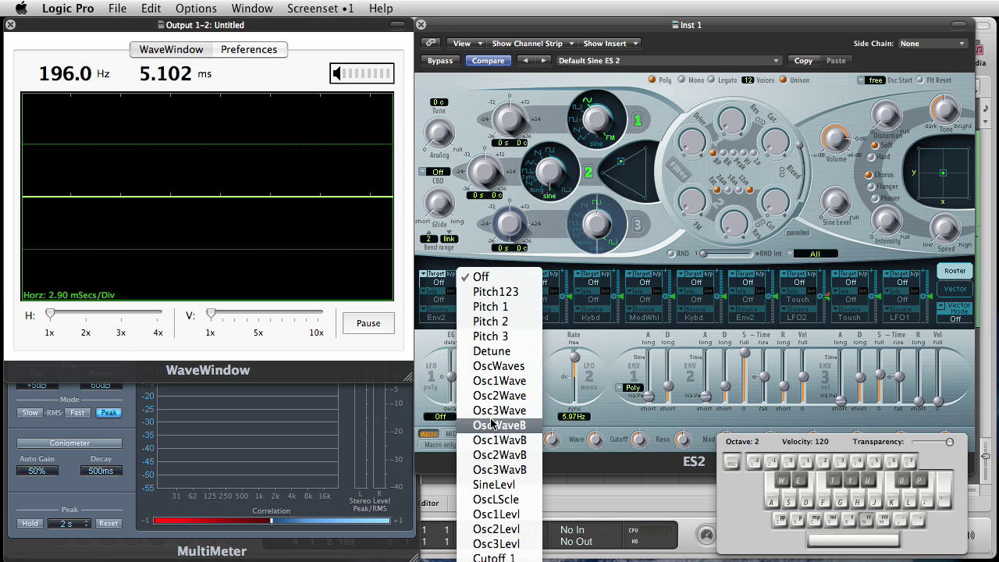
left_click(492, 396)
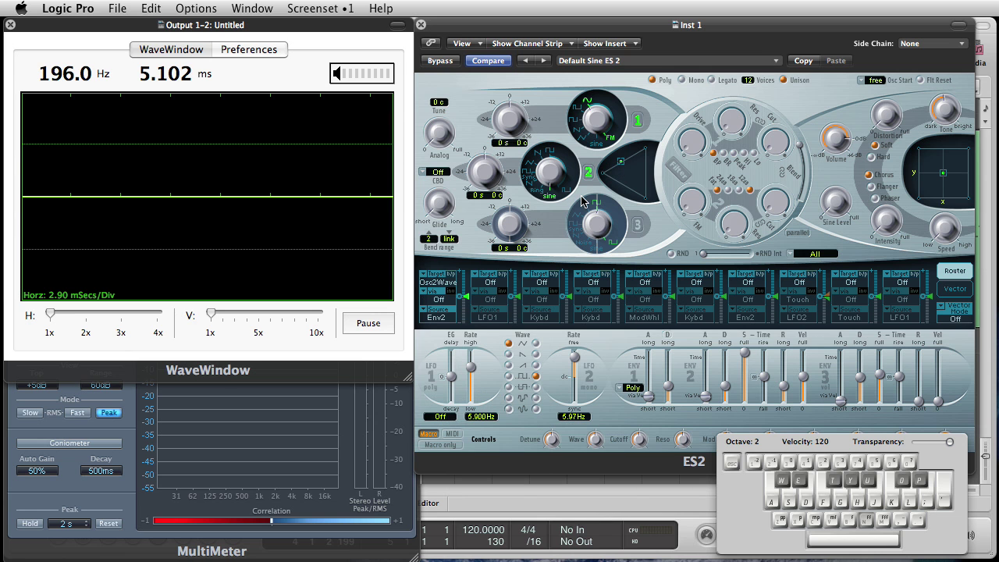
Step: Raise slot 1's intensity to about 0.34 and speed LFO 1 up to 29.00 Hz while playing G2
key("g")
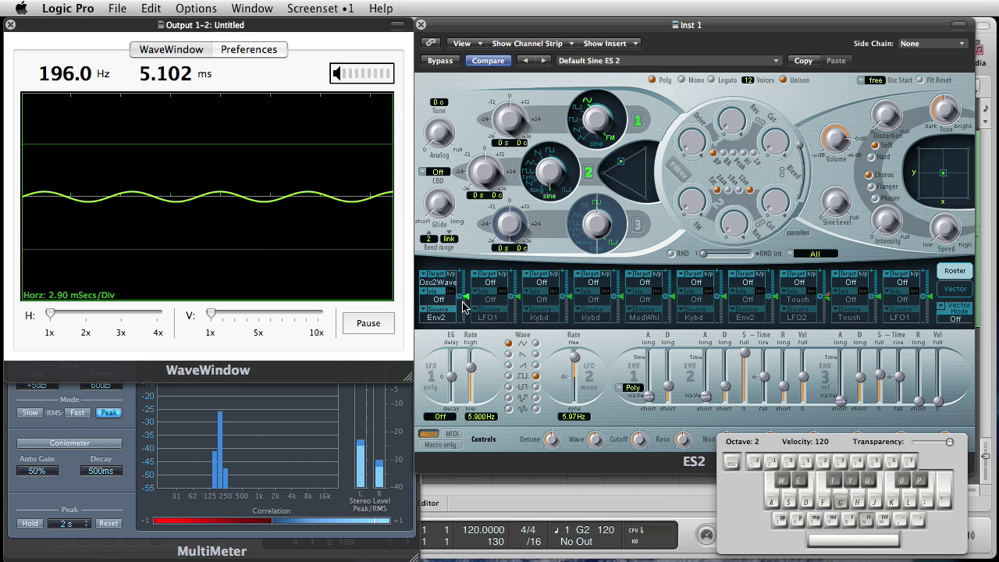
left_click_drag(467, 300, 464, 286)
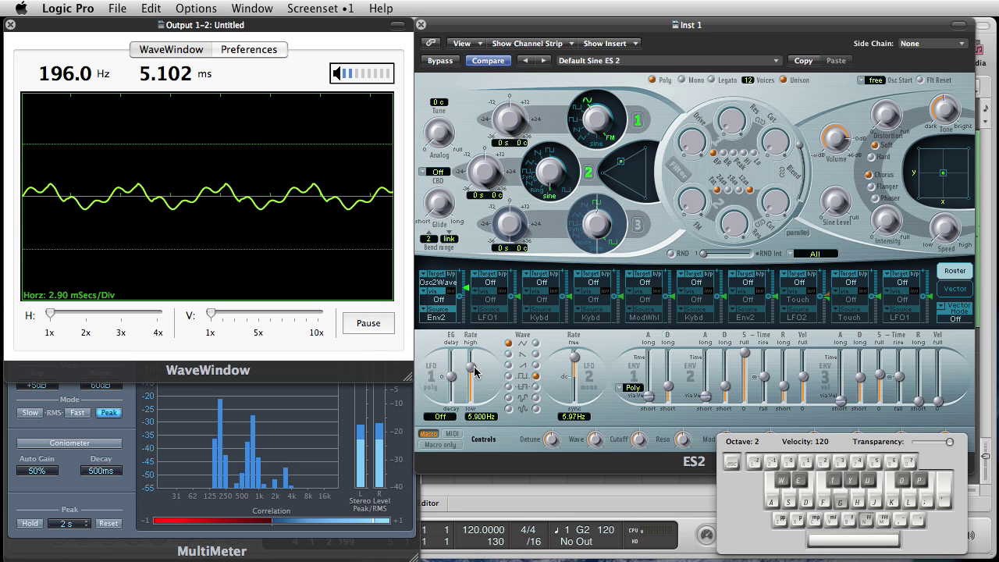
left_click_drag(472, 376, 472, 360)
left_click(431, 317)
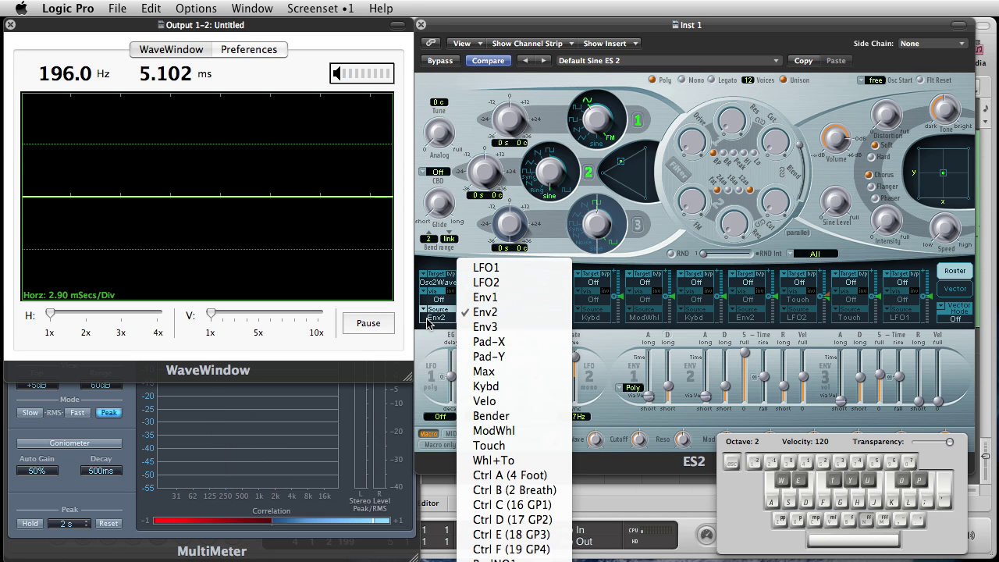
Step: Make LFO1 the slot 1 source, slow LFO 1 to about 0.260 Hz, and set intensity to -0.74
left_click(513, 270)
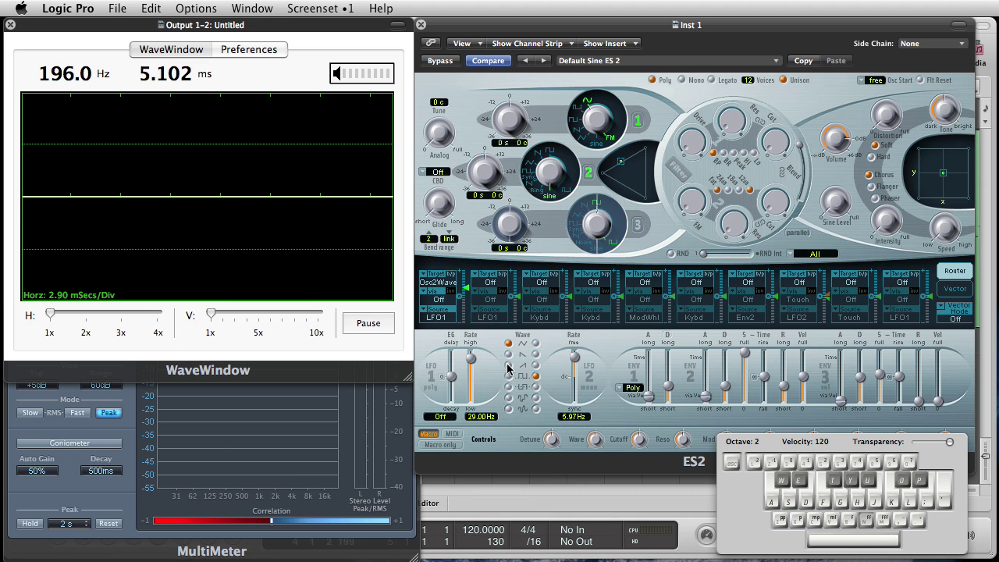
key("g")
left_click_drag(471, 358, 474, 381)
left_click_drag(466, 288, 468, 320)
Step: Switch oscillator 2 to a pulse wave and set LFO 1's rate to 3.800 Hz
left_click(556, 204)
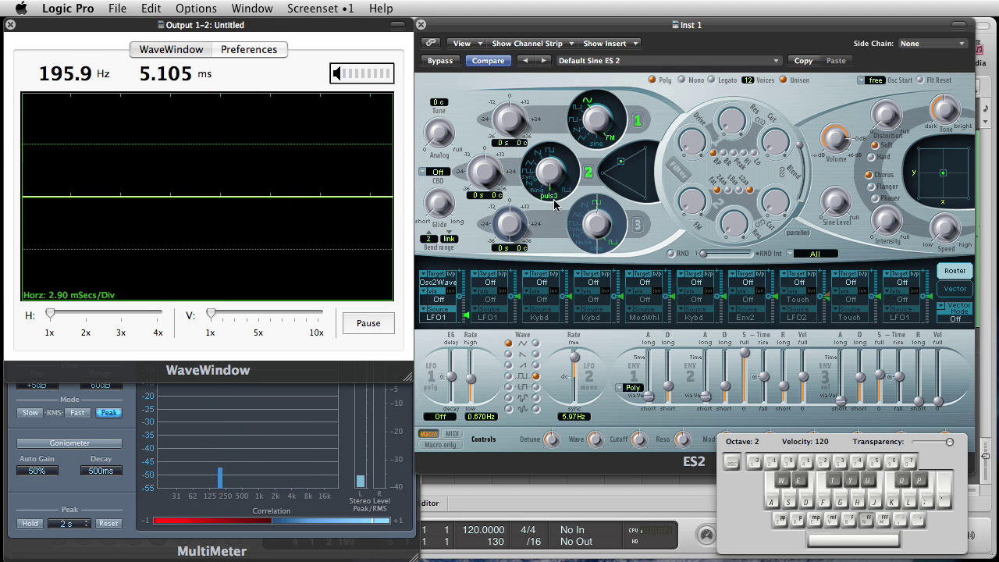
key("g")
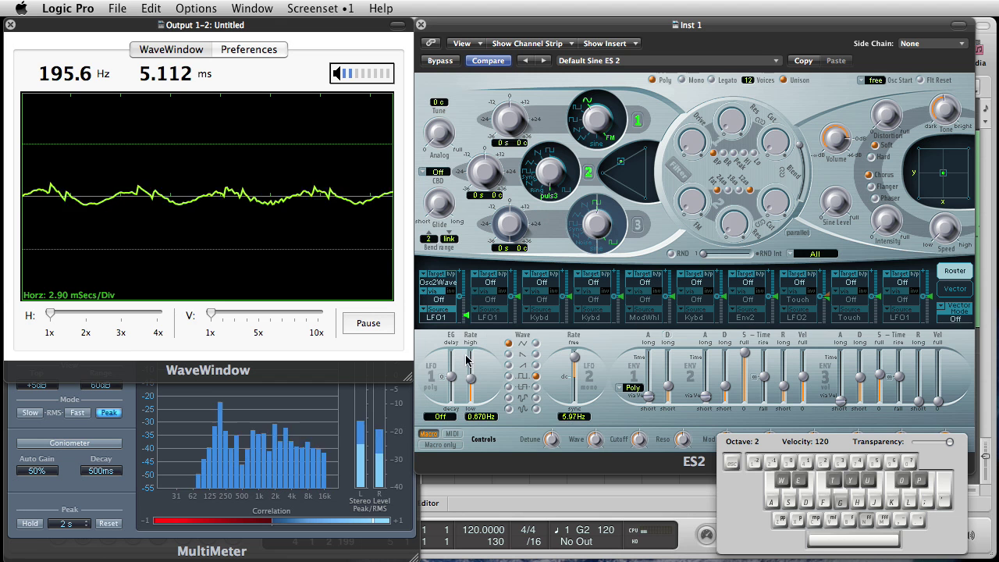
left_click_drag(471, 379, 470, 370)
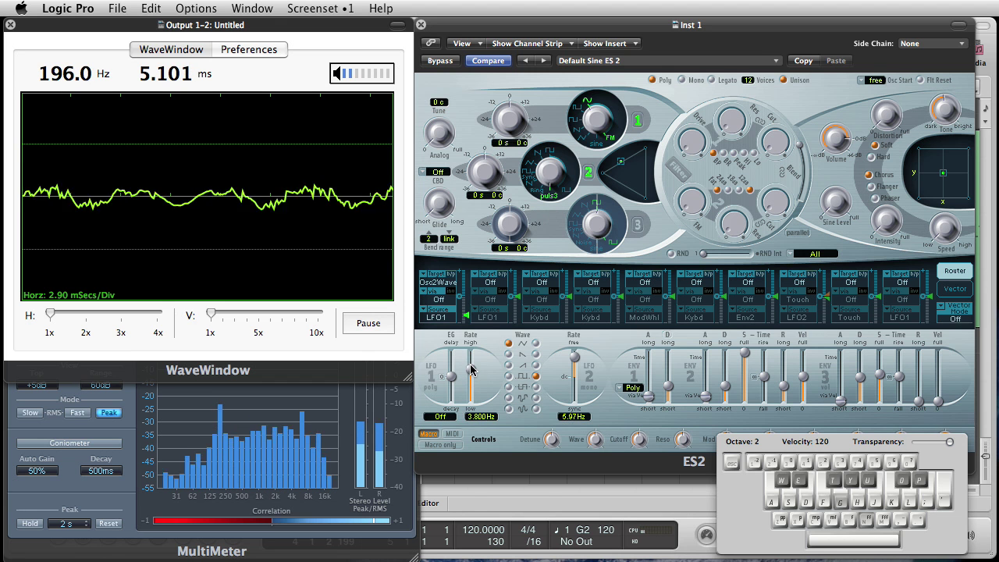
left_click(441, 282)
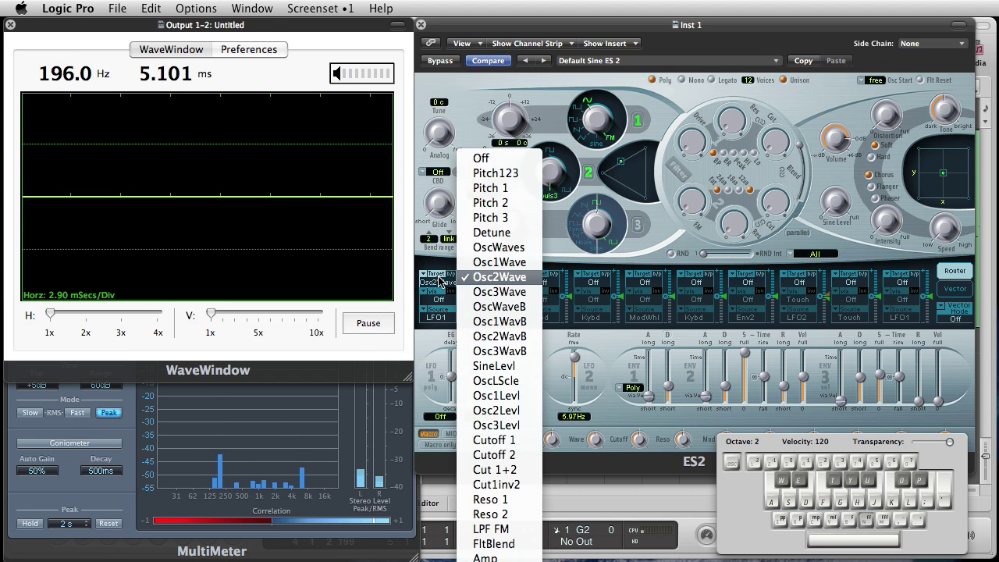
Step: Retarget slot 1 to Pitch 1, mix oscillator 1 only, and push the modulation amount to about 0.86
left_click(490, 189)
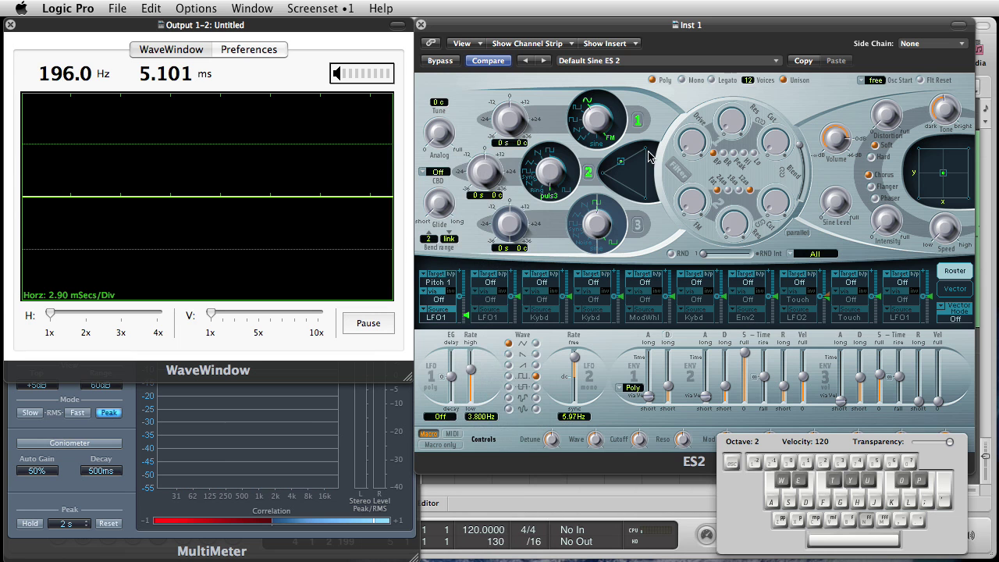
left_click(647, 152)
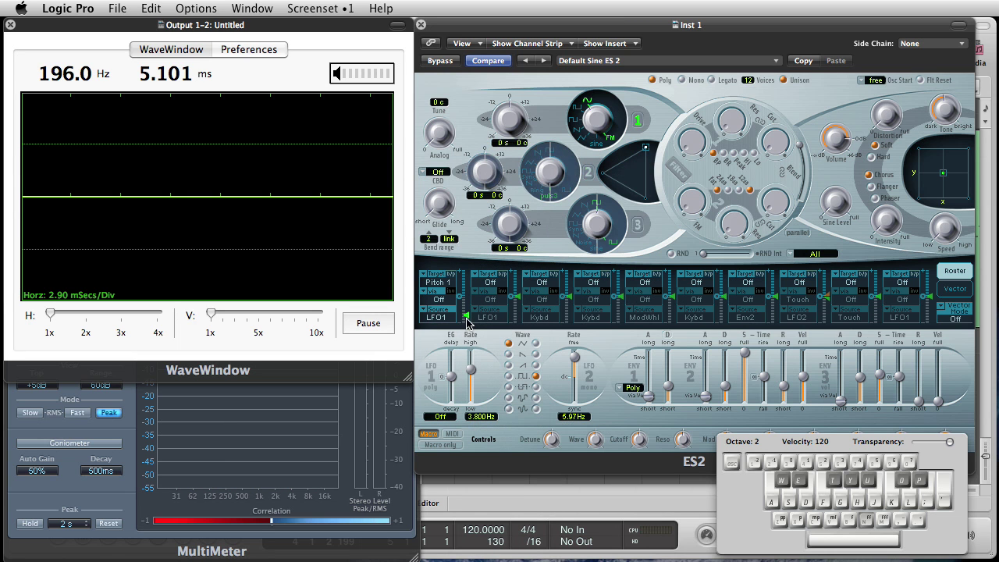
left_click_drag(467, 321, 465, 312)
key("g")
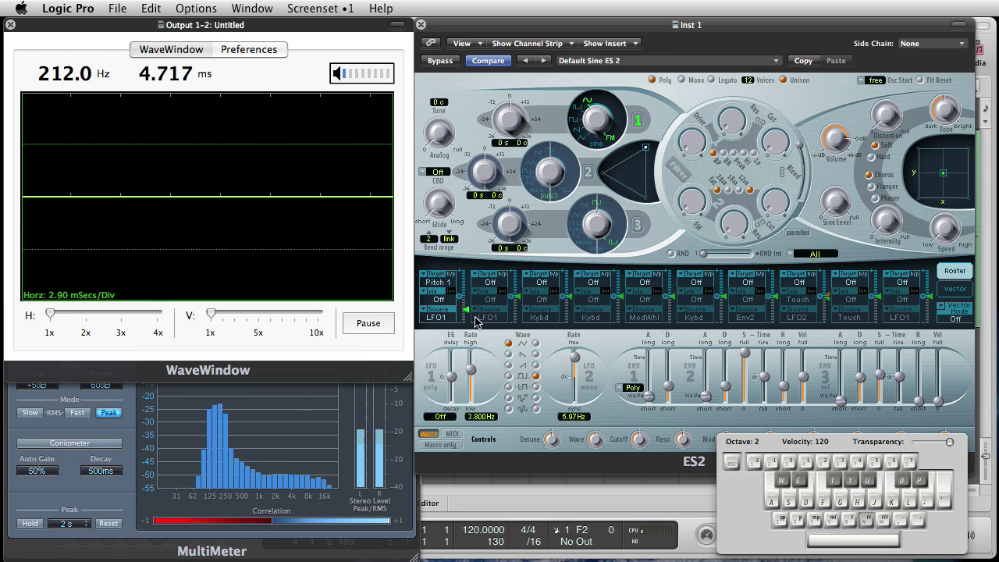
mouse_move(466, 311)
left_mouse_down()
mouse_move(468, 279)
mouse_move(468, 319)
mouse_move(468, 275)
mouse_move(469, 327)
mouse_move(468, 270)
mouse_move(467, 310)
left_mouse_up()
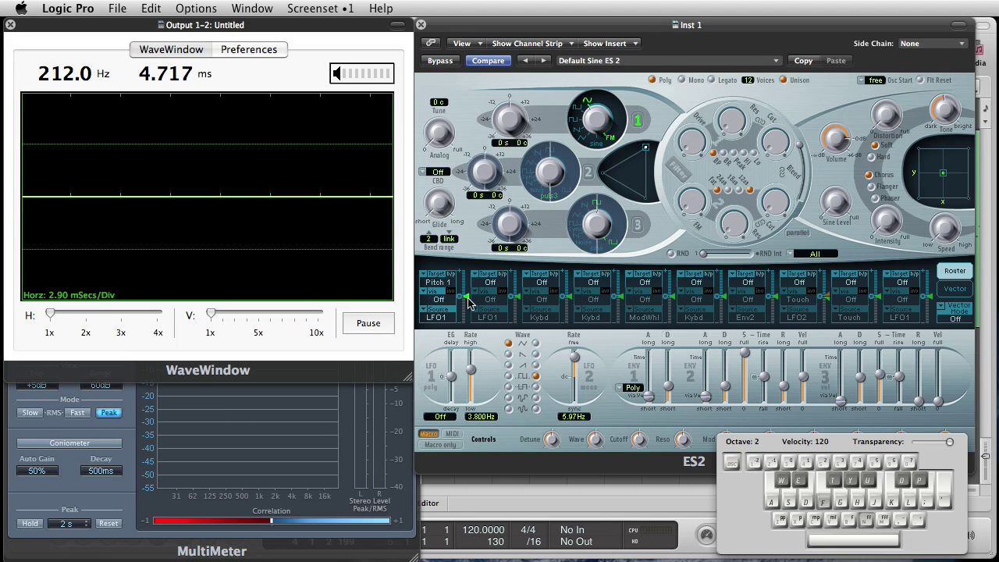
Step: Lower envelope 3's decay, raise sustain, add some vibrato, and slow LFO 1 to 0.380 Hz
key("f")
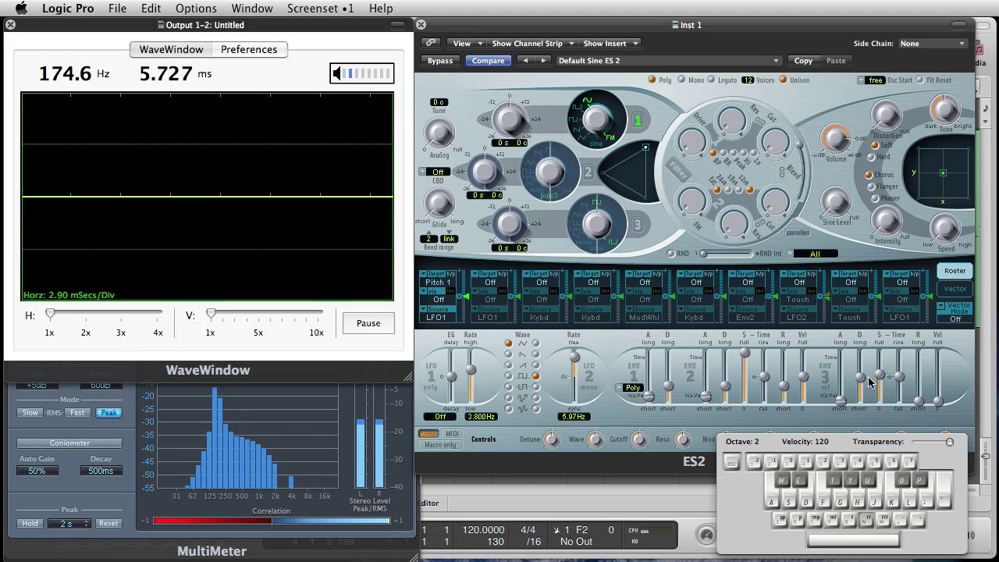
left_click_drag(861, 377, 881, 353)
key("f")
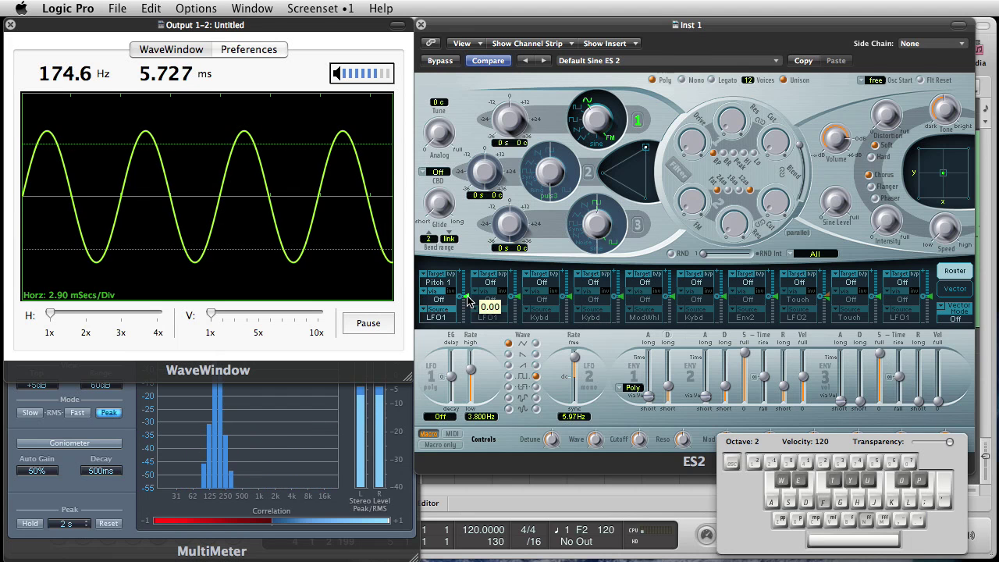
left_click_drag(469, 300, 467, 287)
key("f")
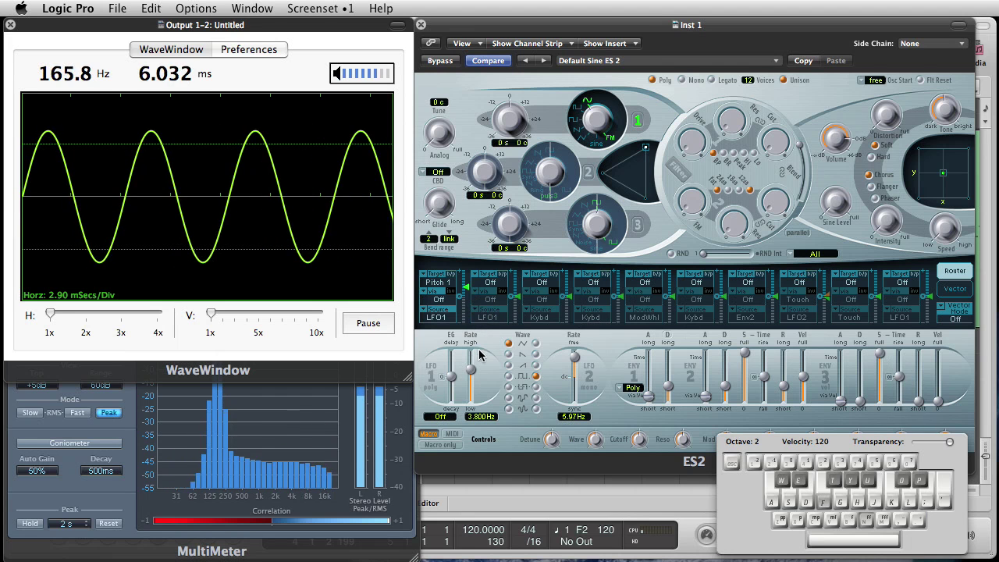
left_click_drag(470, 375, 473, 394)
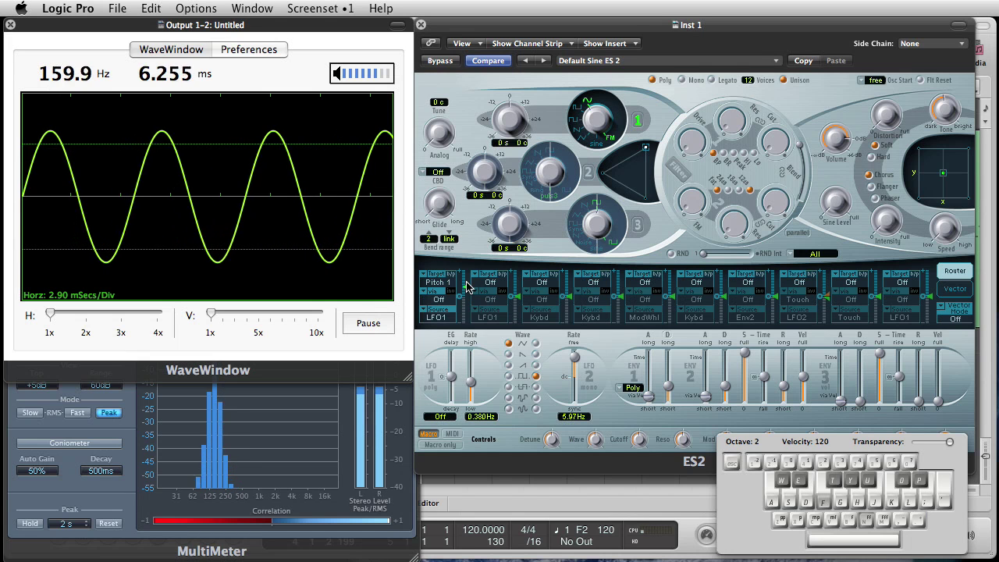
Step: Sweep the Pitch 1 modulation amount to full 1.00, then pull it back to about -0.02
left_click_drag(467, 287, 470, 276)
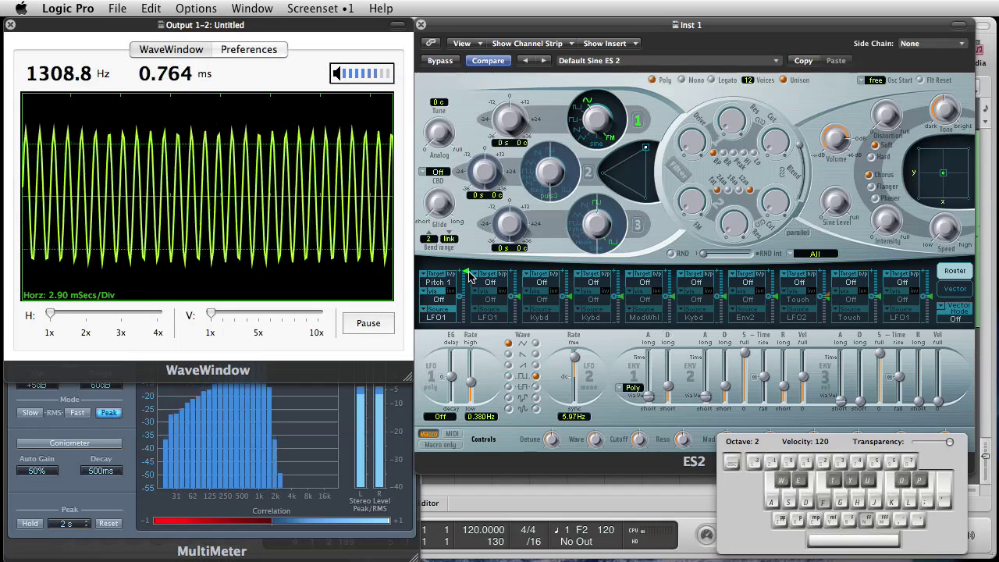
left_click_drag(470, 275, 479, 344)
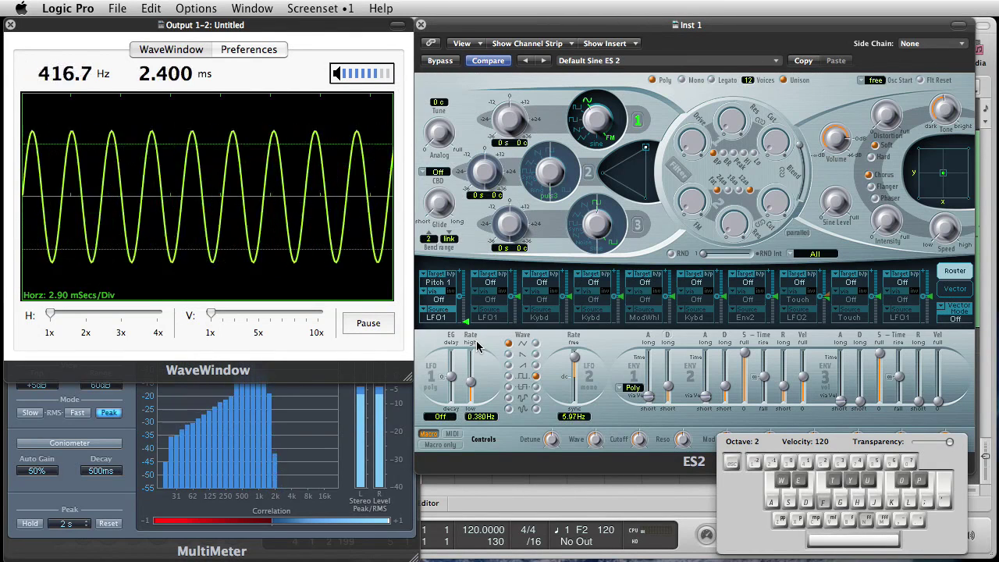
left_click_drag(478, 346, 469, 300)
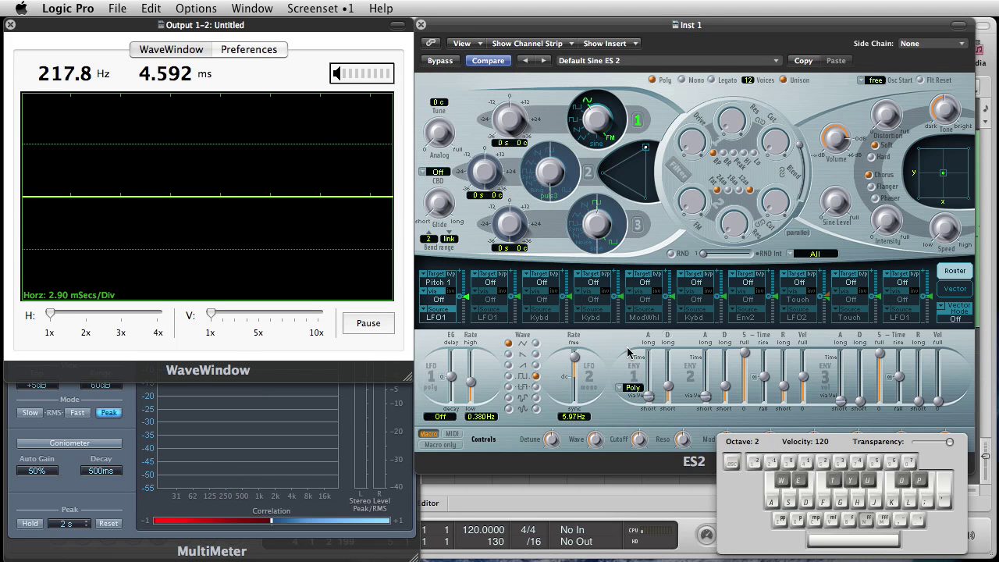